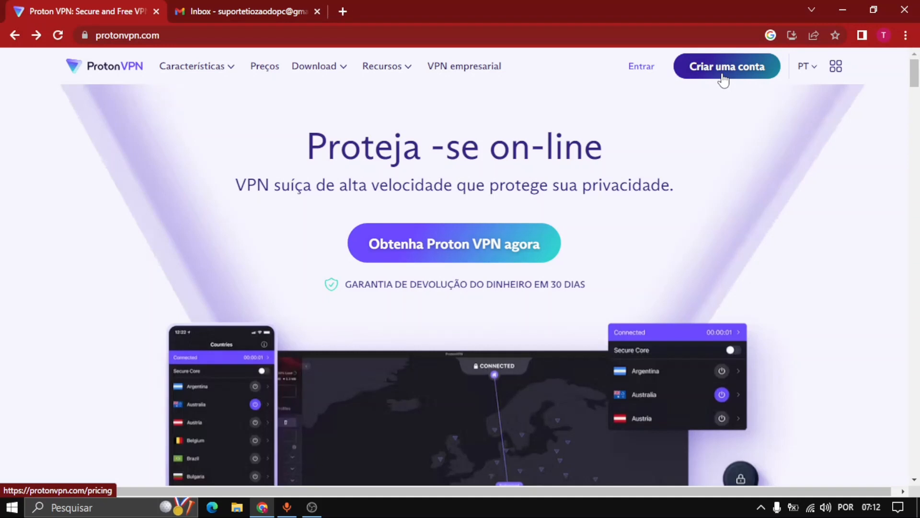
- Start creating an account and choose to continue with the free Proton VPN plan
left_click(724, 79)
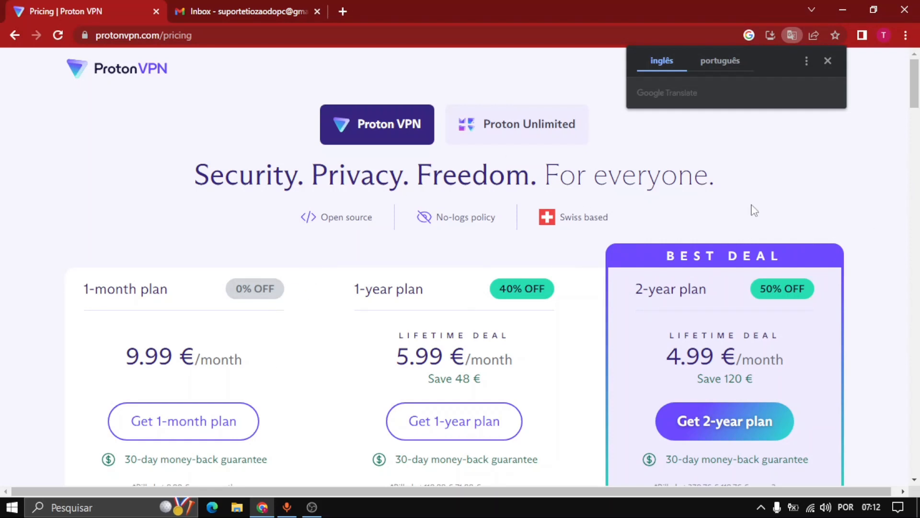
left_click(918, 98)
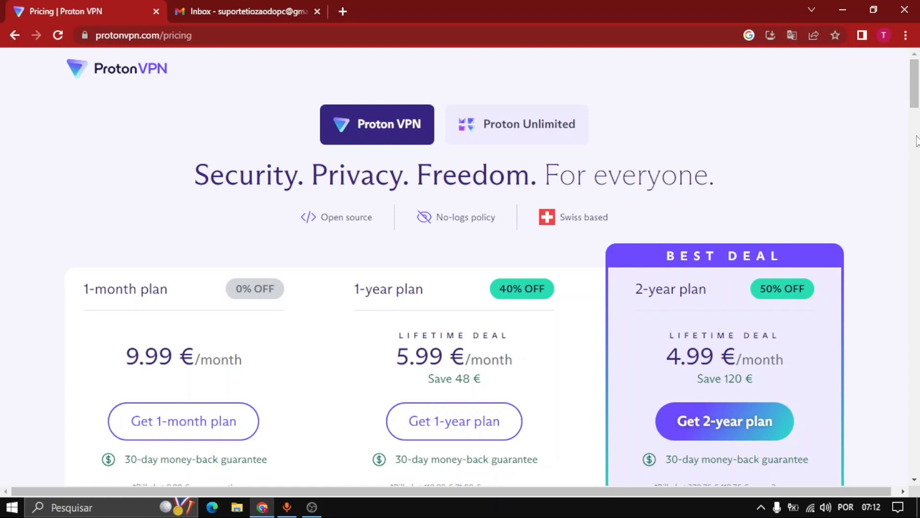
left_click(916, 158)
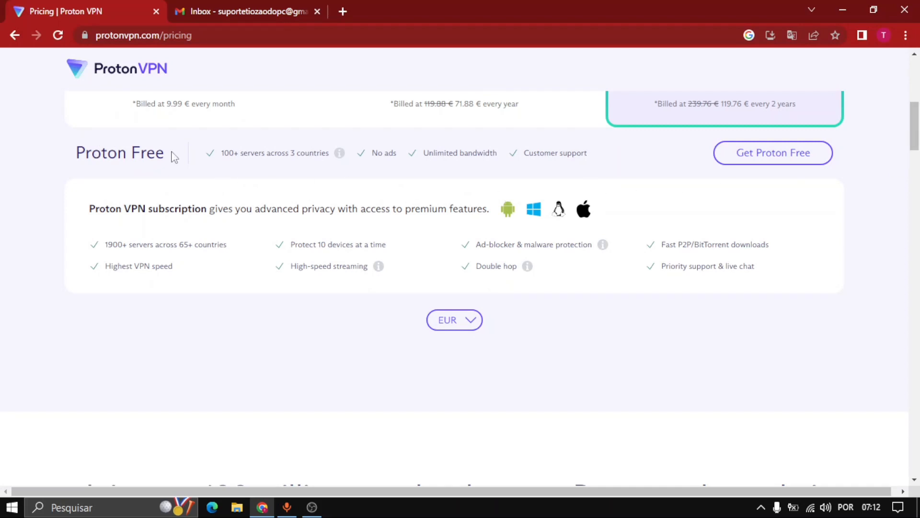
left_click(735, 162)
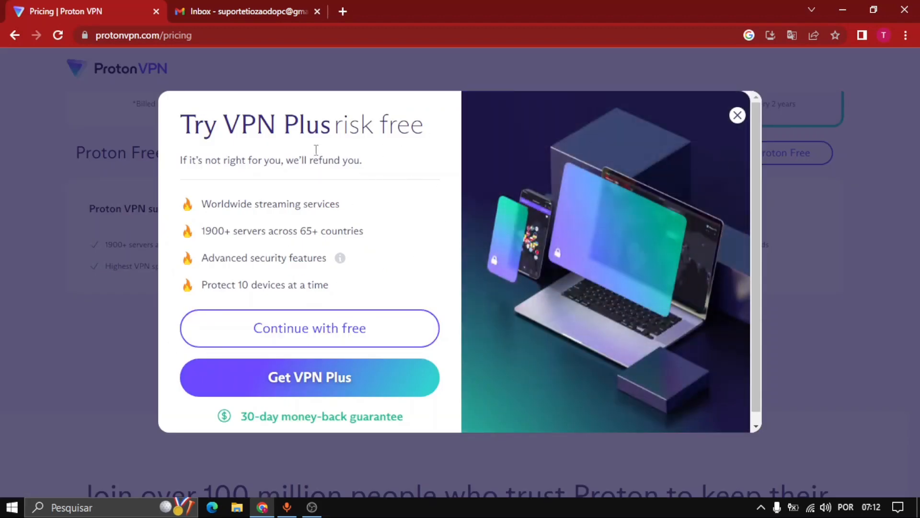
left_click(265, 330)
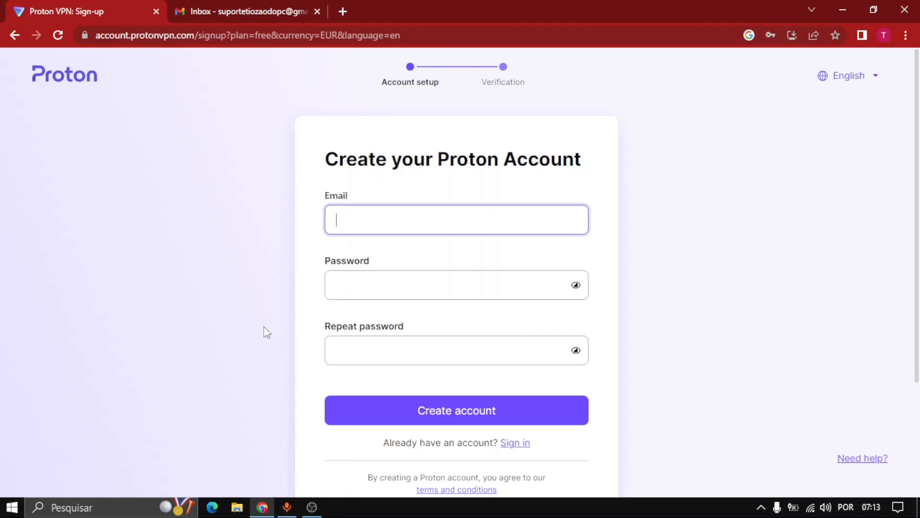
- Paste the e-mail address, enter the account password in both password fields, and try to create the account
right_click(463, 214)
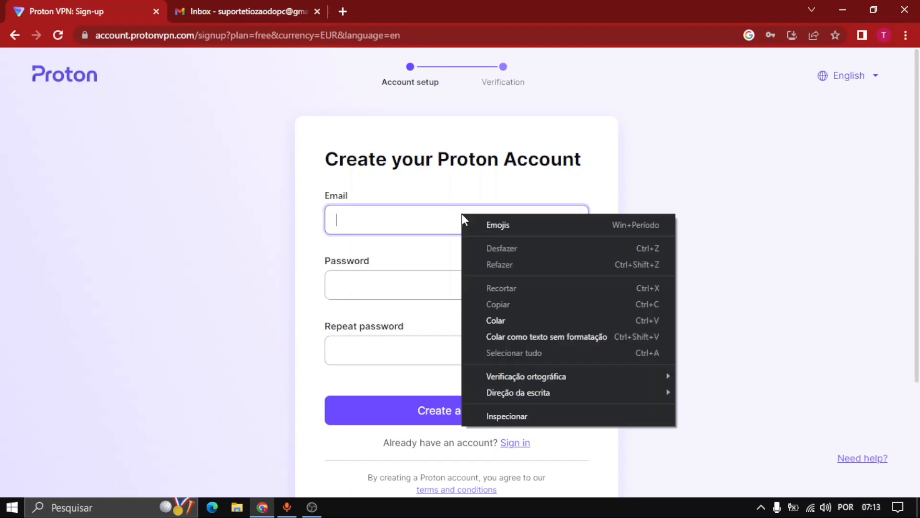
left_click(506, 318)
left_click(463, 281)
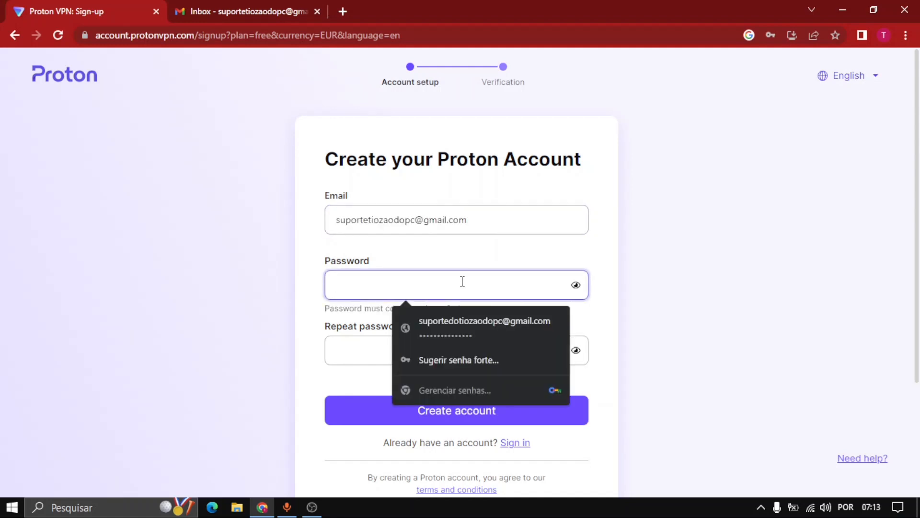
left_click(366, 343)
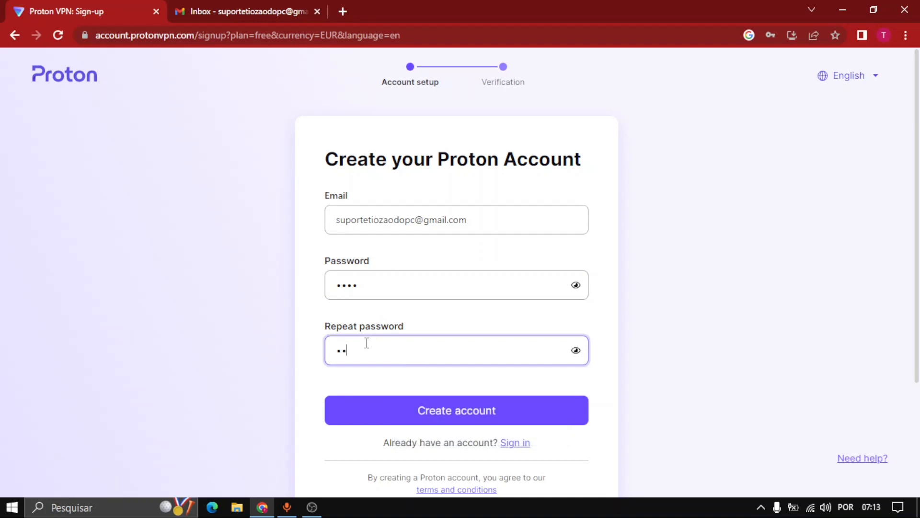
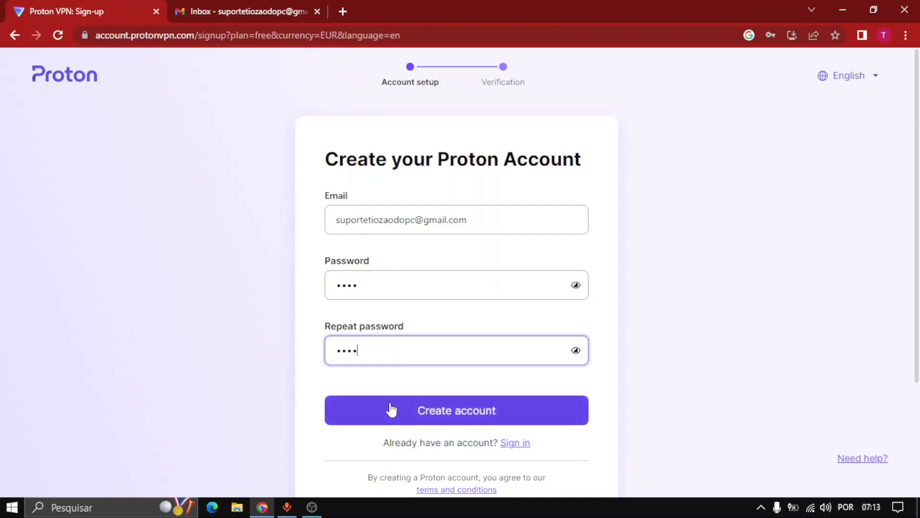
left_click(391, 410)
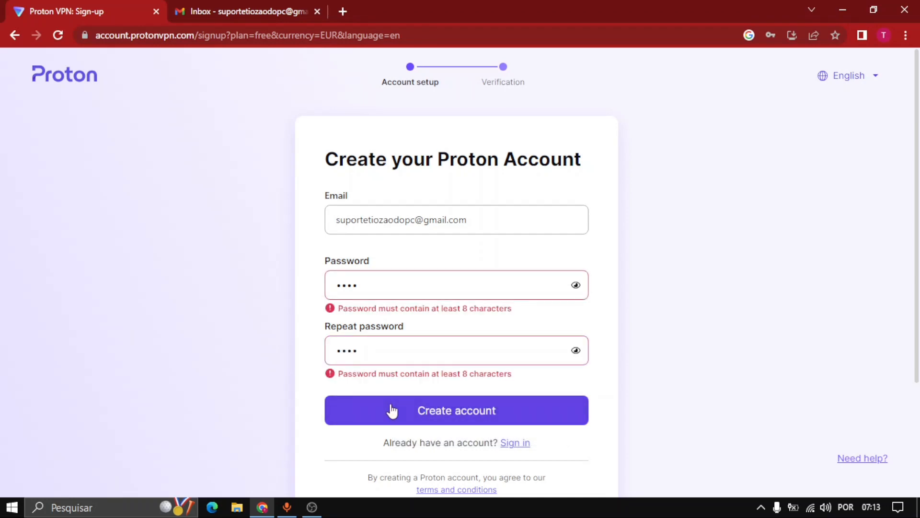
- Lengthen the password in both password fields, create the account, and save the password in the browser
left_click(420, 287)
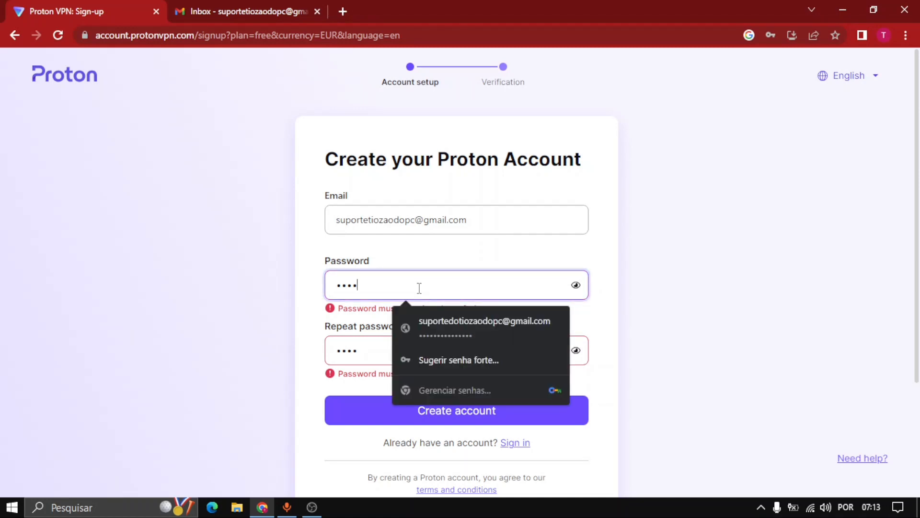
left_click(378, 342)
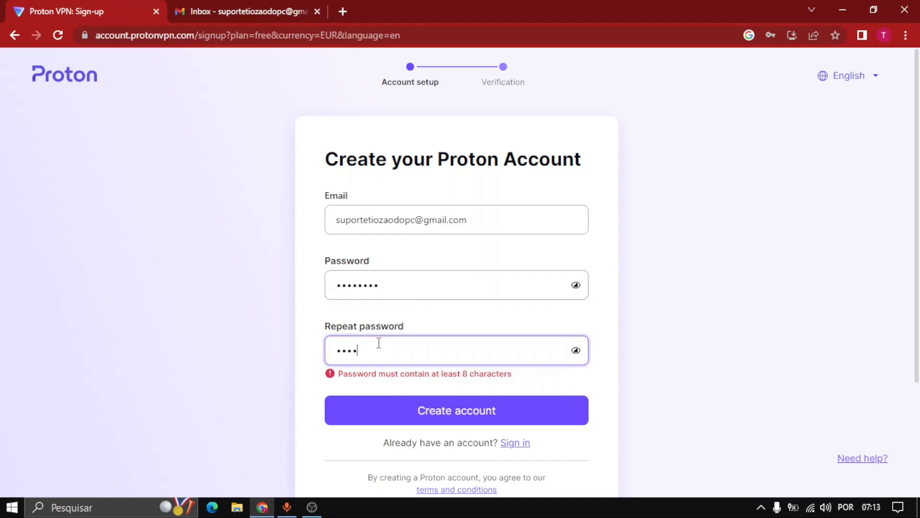
left_click(404, 411)
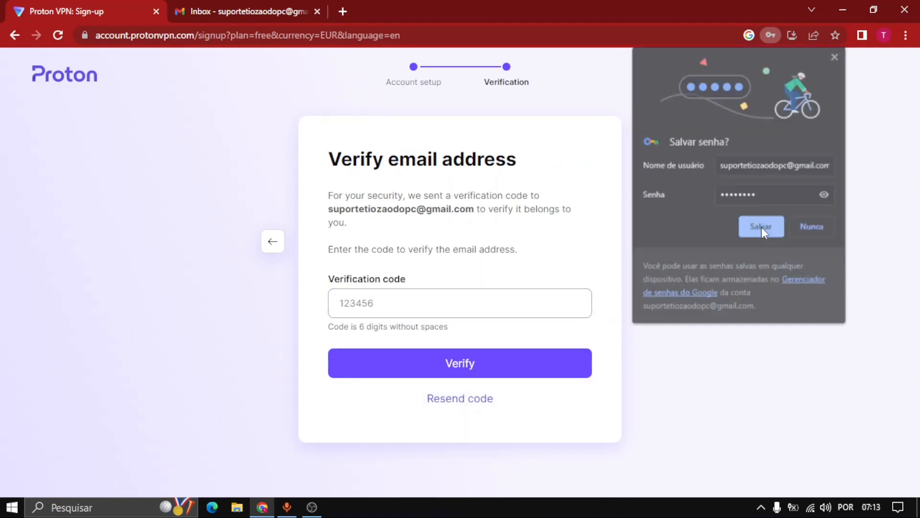
left_click(761, 227)
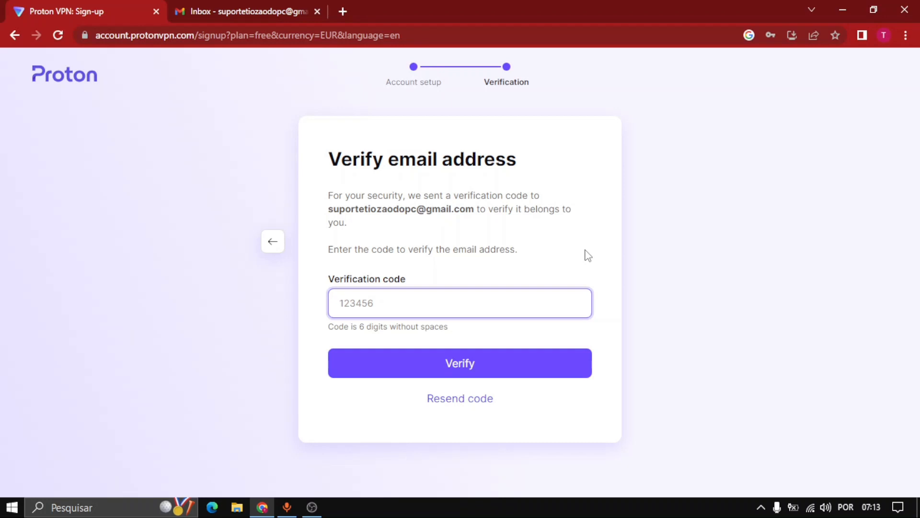
- Open the Proton verification e-mail in the Gmail inbox and copy the verification code
left_click(218, 7)
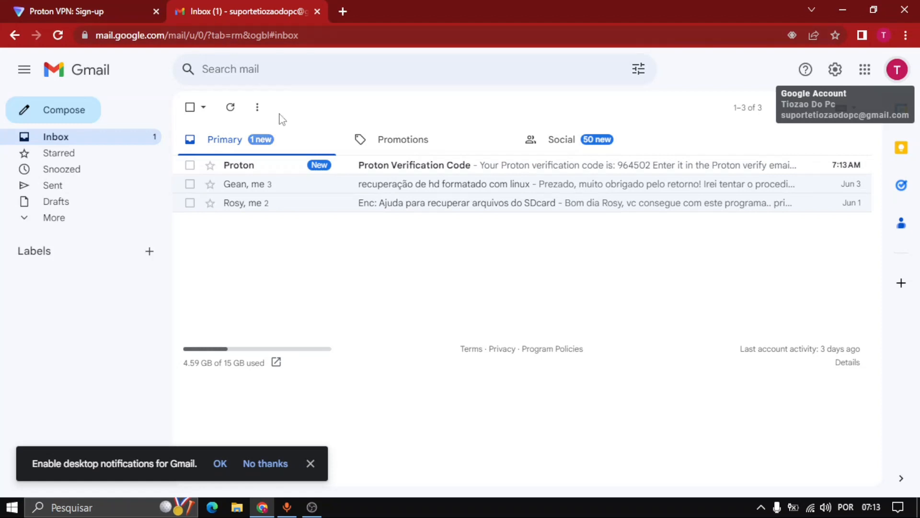
left_click(472, 167)
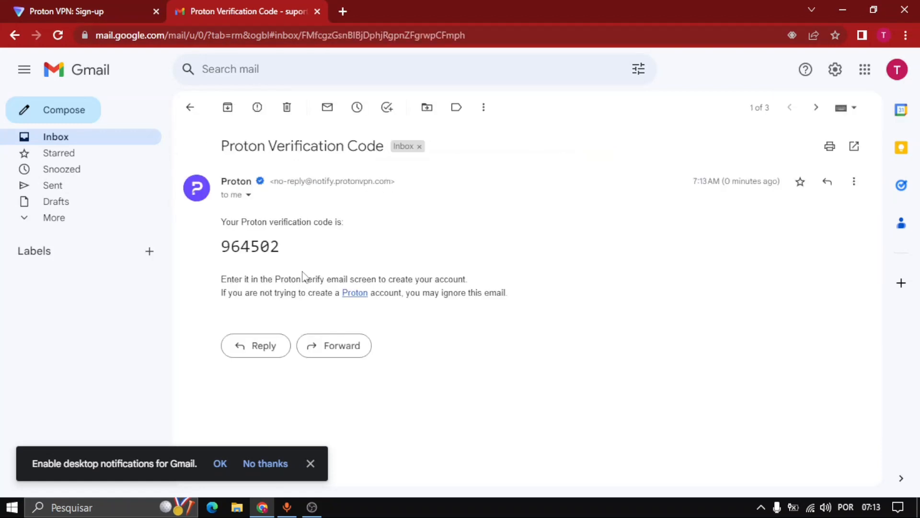
left_click_drag(281, 254, 225, 242)
right_click(225, 241)
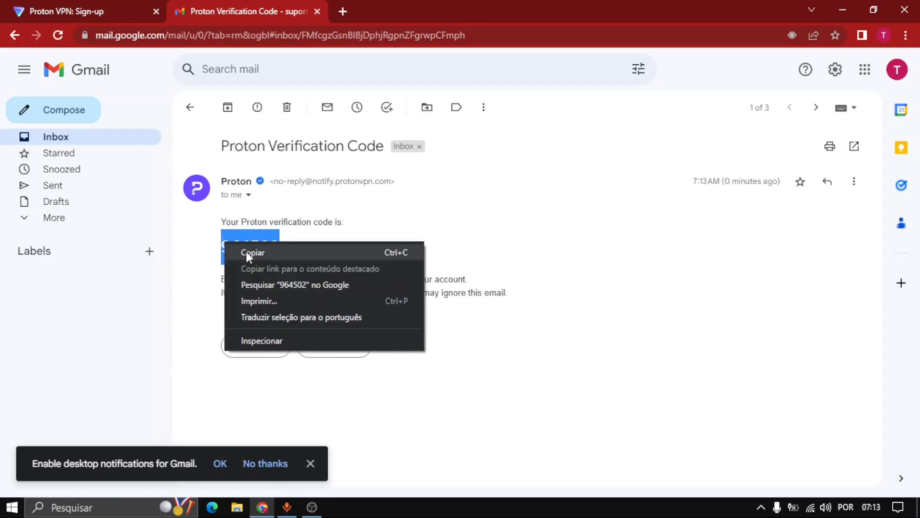
left_click(247, 251)
- Paste the verification code into the sign-up form and verify the e-mail address
left_click(79, 10)
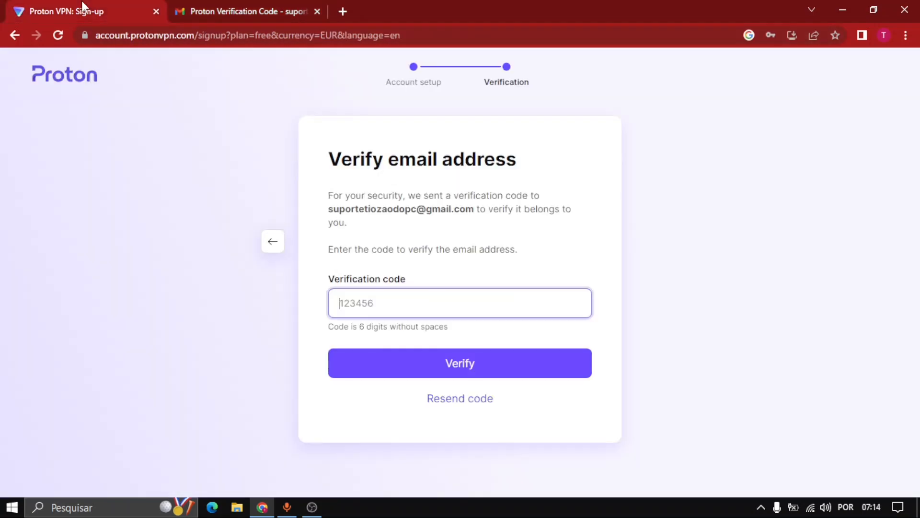
right_click(345, 292)
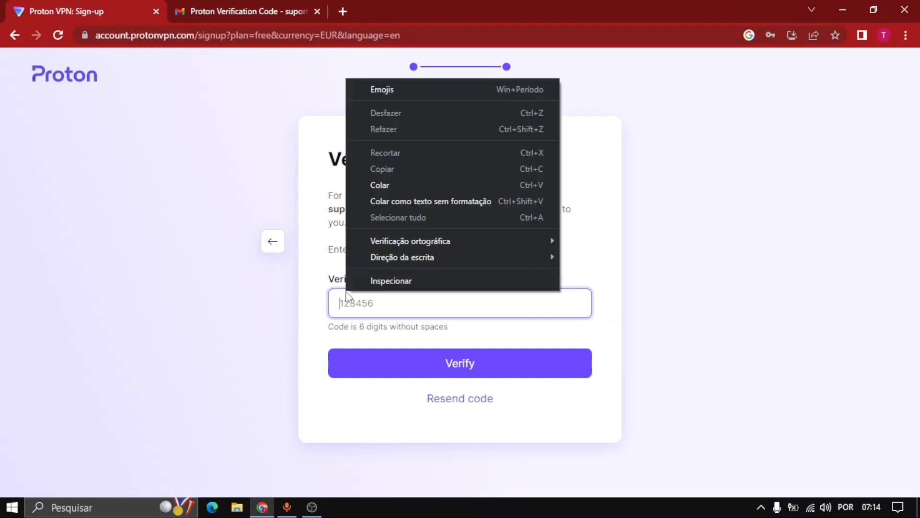
left_click(383, 186)
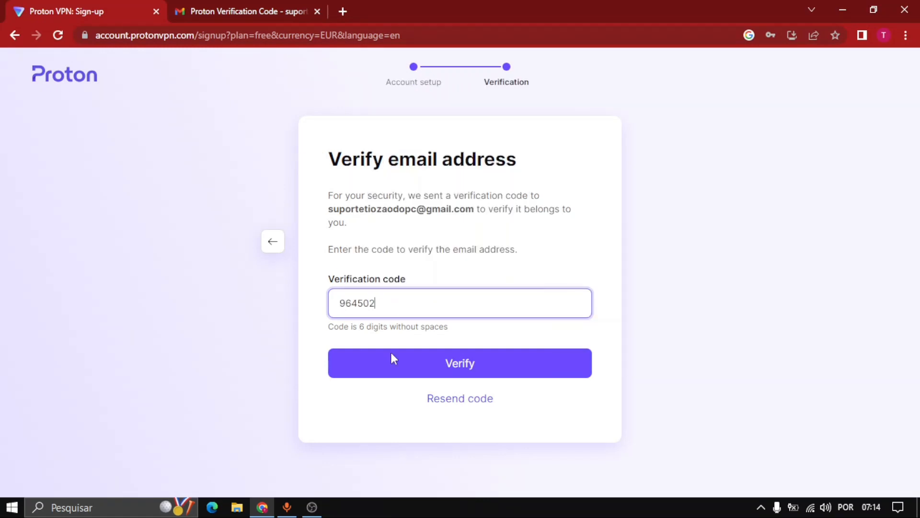
left_click(410, 362)
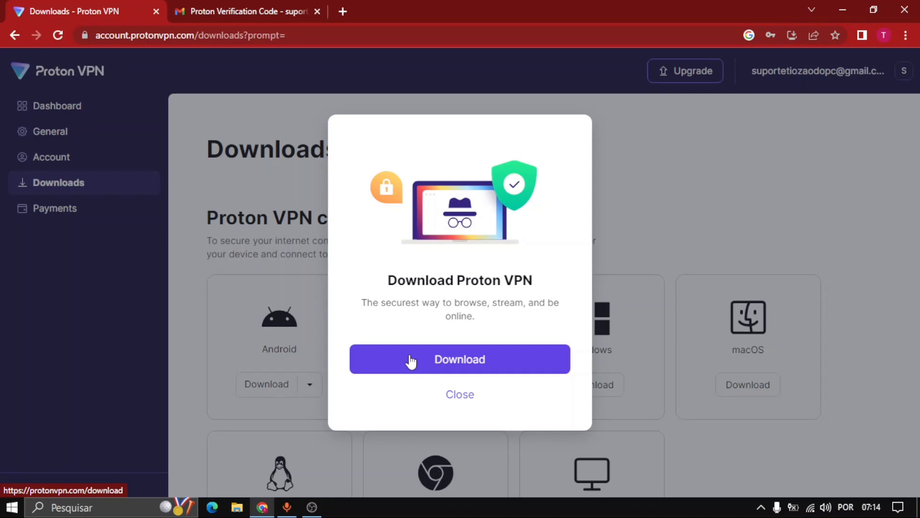
- Download the Proton VPN installer for Windows from the account's downloads page
left_click(411, 360)
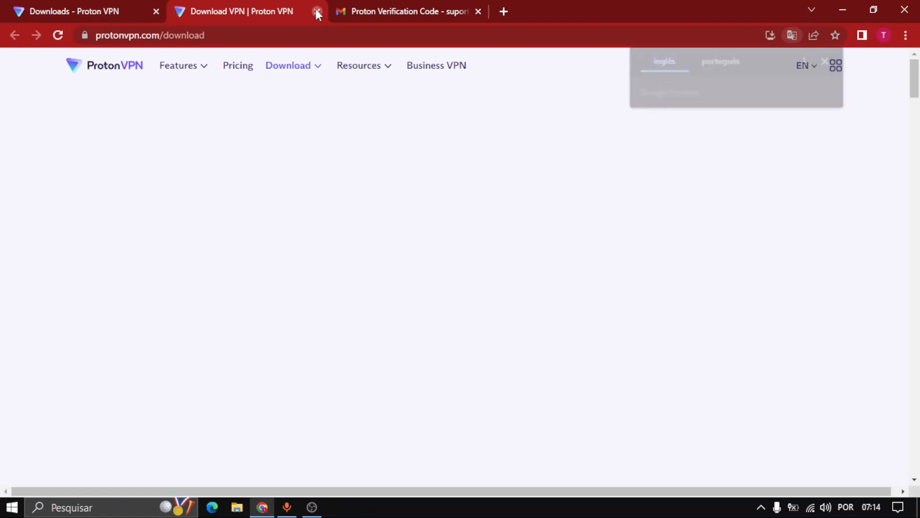
left_click(316, 10)
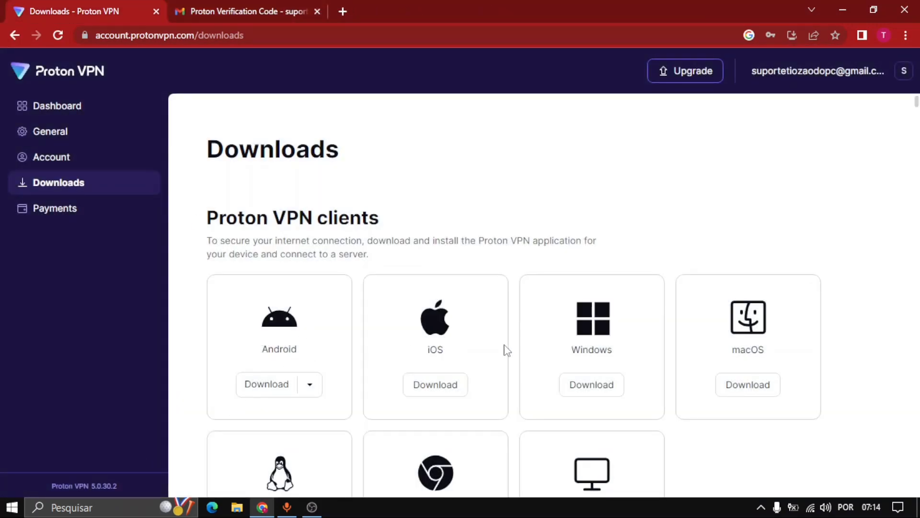
left_click(600, 386)
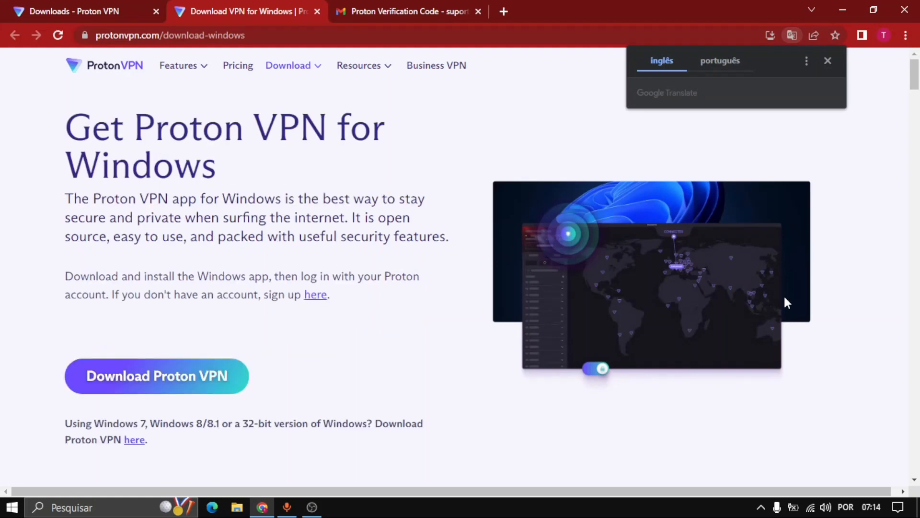
left_click(236, 388)
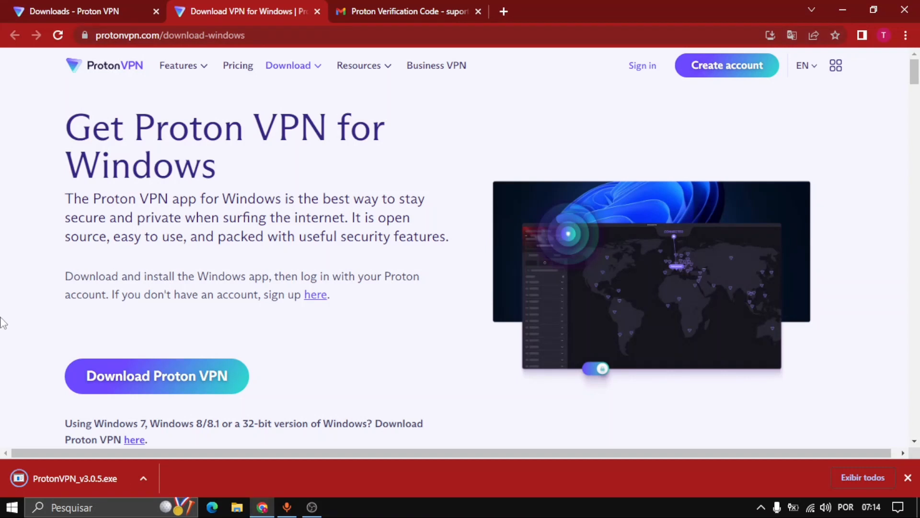
- Run the ProtonVPN_v3.0.5.exe installer in Português Brasileiro and install it with the default folders
left_click(52, 490)
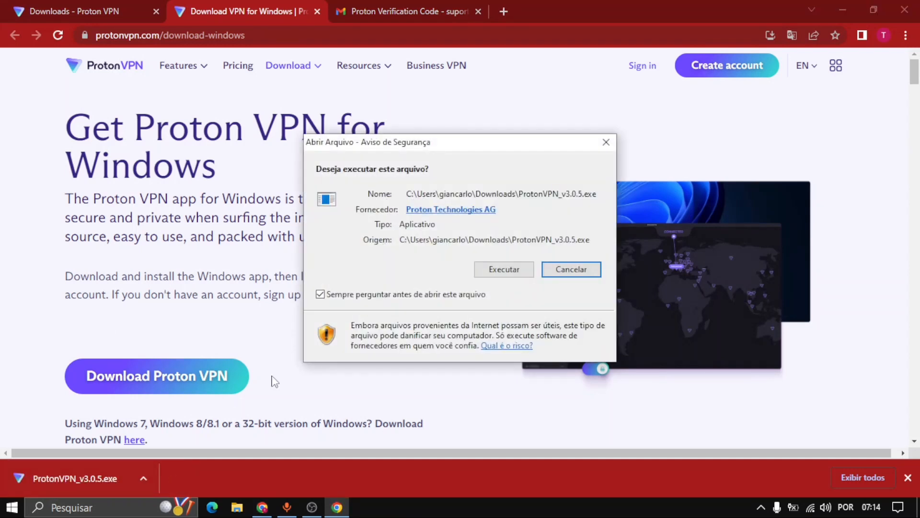
left_click(494, 270)
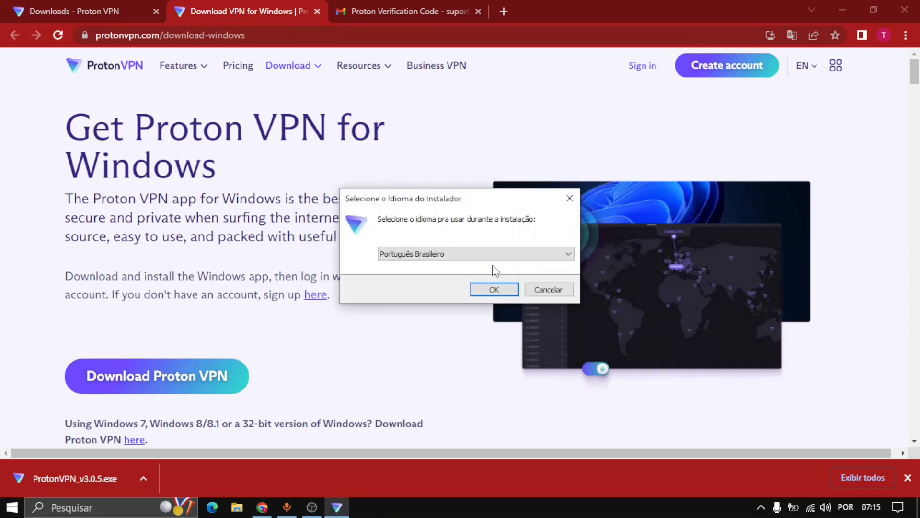
left_click(494, 289)
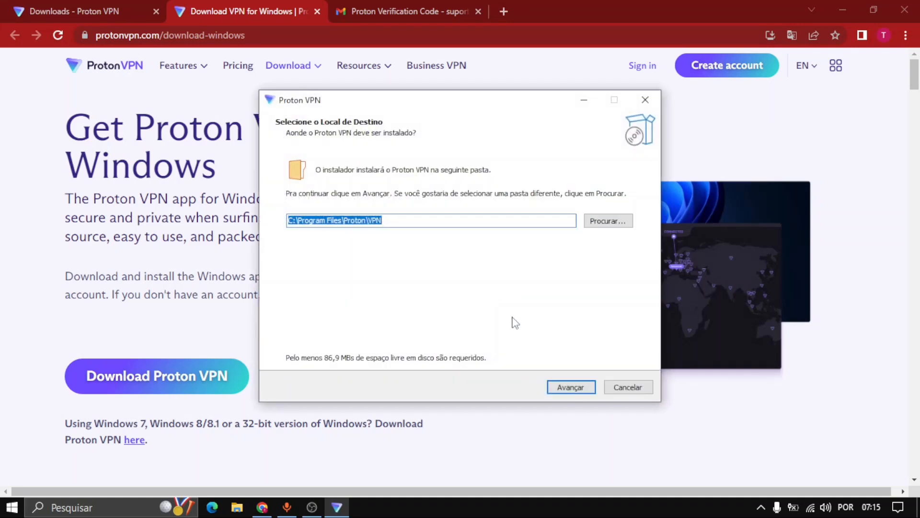
left_click(570, 387)
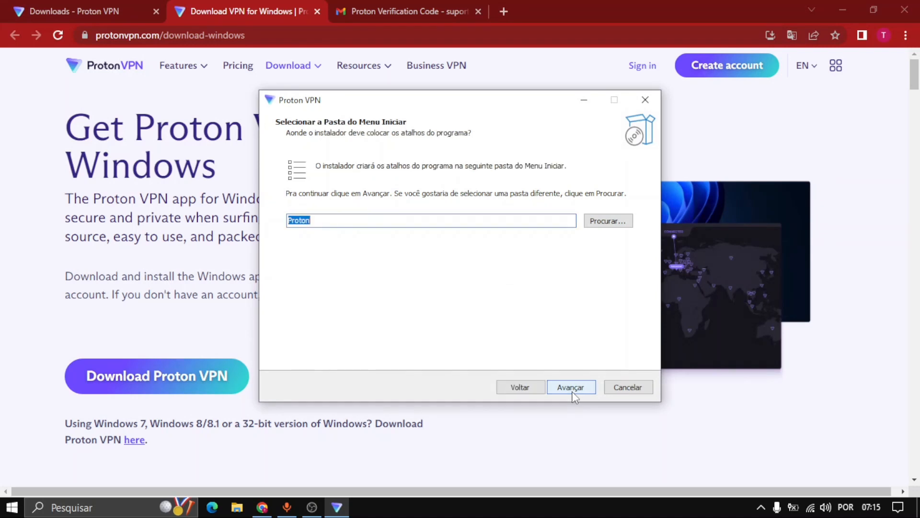
left_click(570, 387)
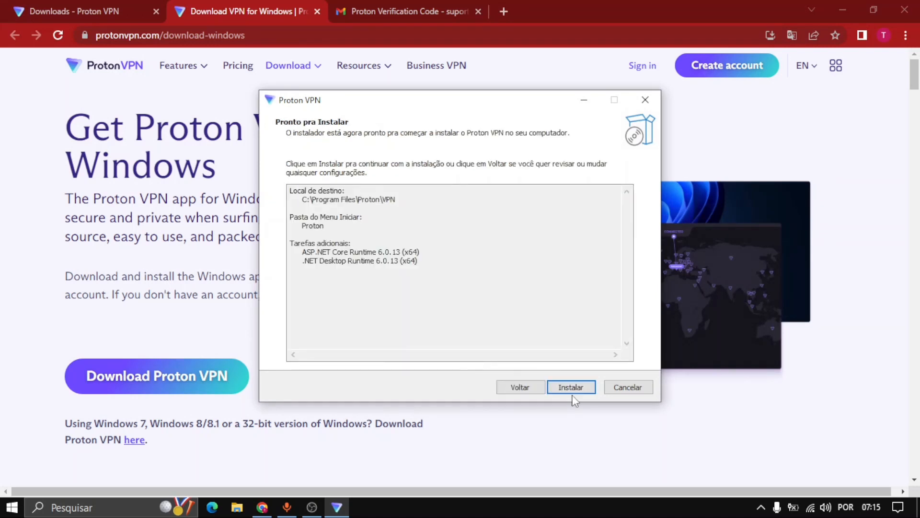
left_click(573, 392)
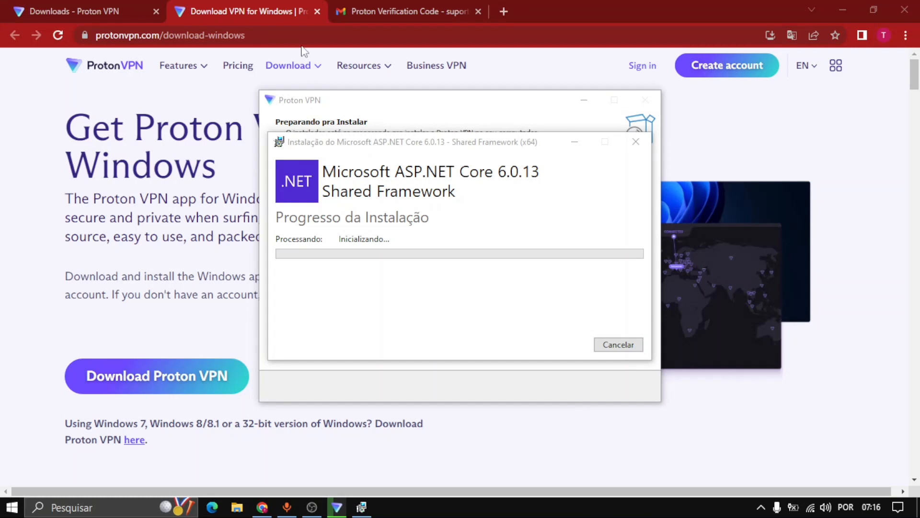
- Browse the account's Dashboard and General settings pages
left_click(40, 1)
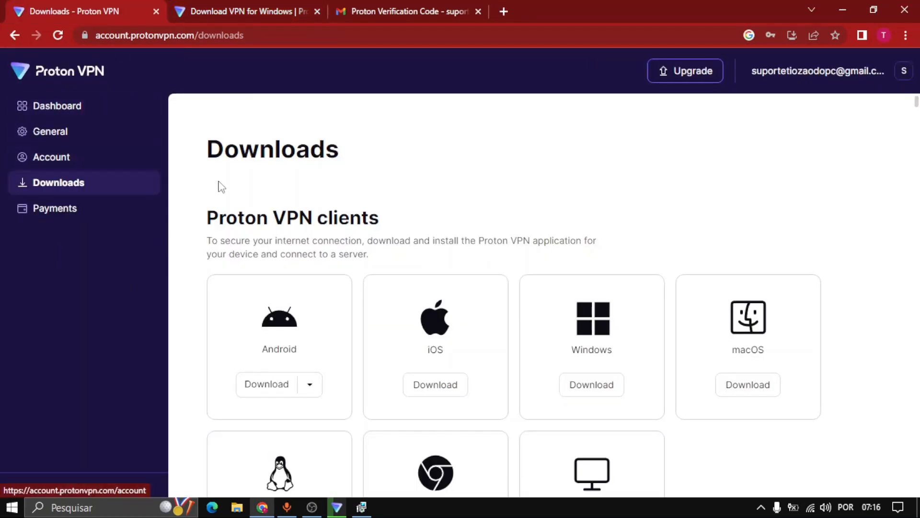
left_click(78, 107)
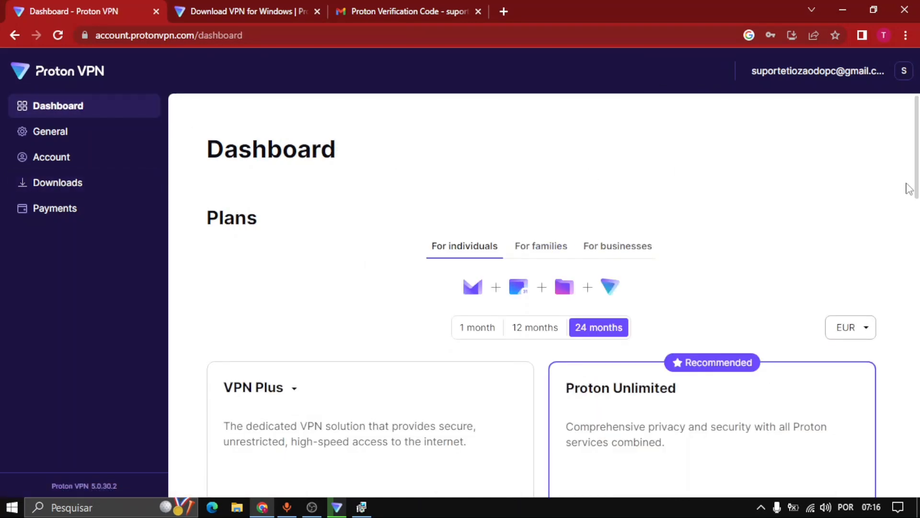
scroll(918, 192, "down", 4)
scroll(918, 141, "up", 4)
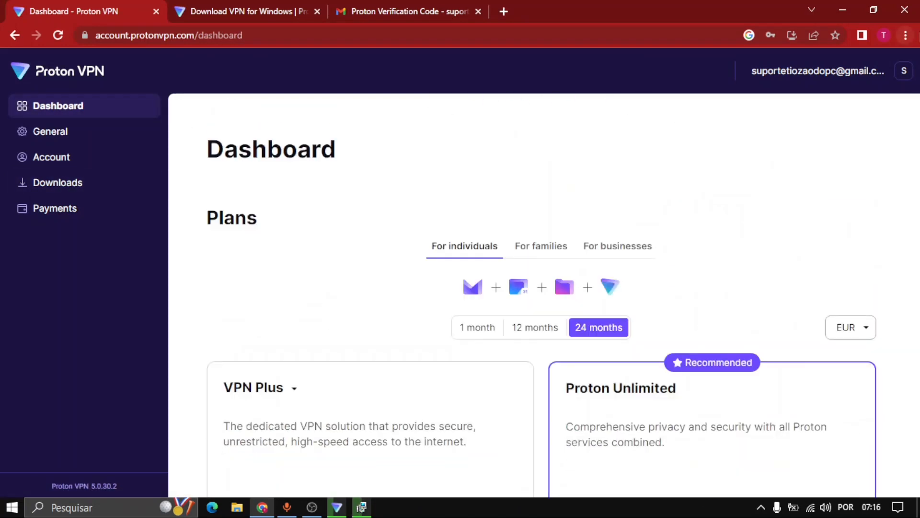
left_click(47, 140)
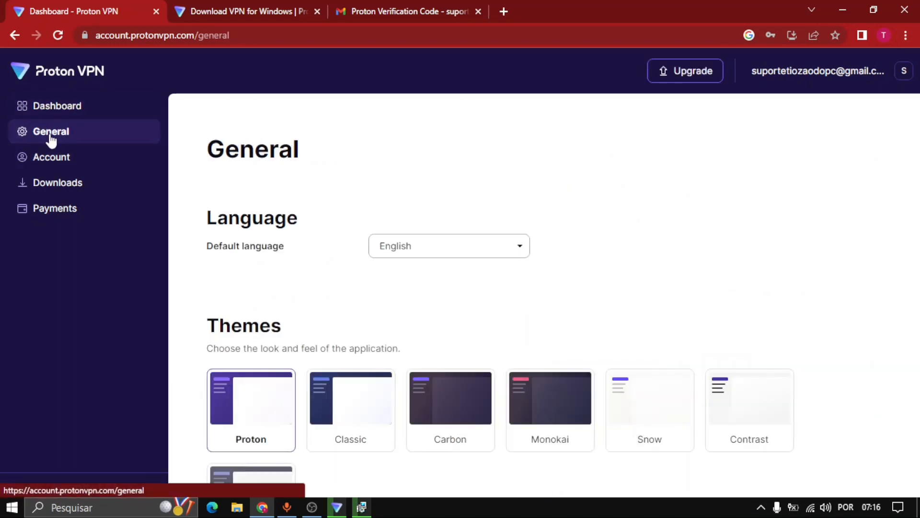
- Set the account's default language to Português (Brasil)
left_click(431, 248)
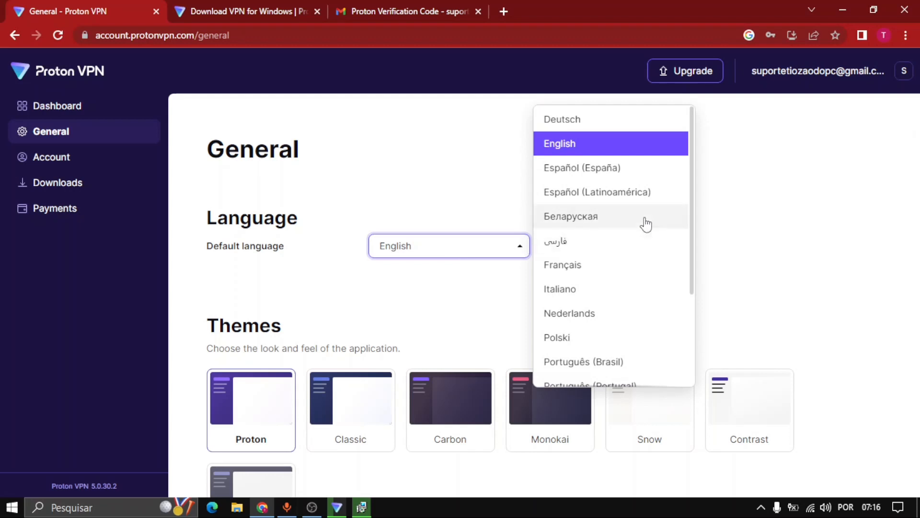
scroll(692, 227, "down", 1)
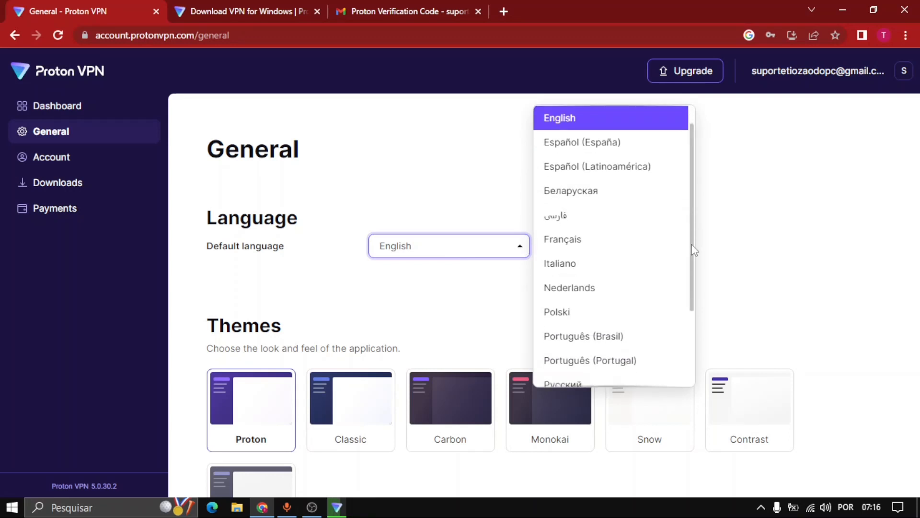
left_click(623, 341)
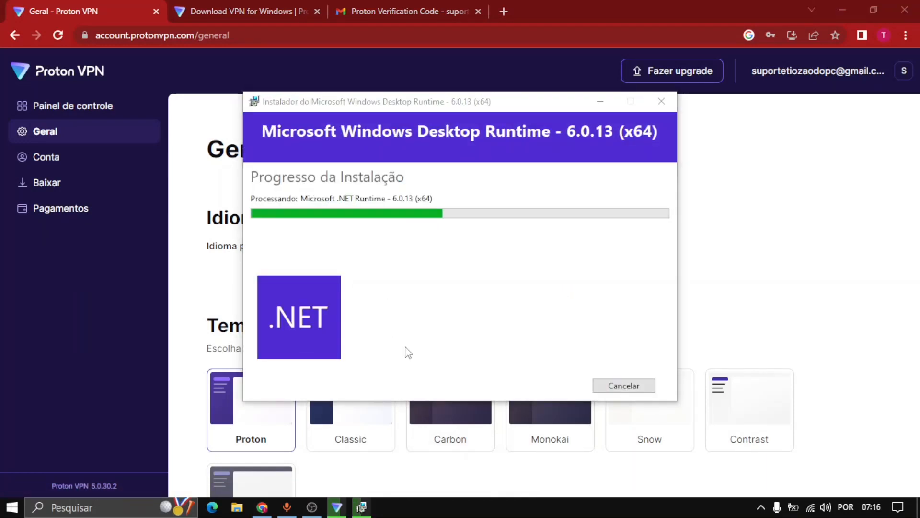
- Browse the account's Conta and Painel de controle pages
mouse_move(361, 507)
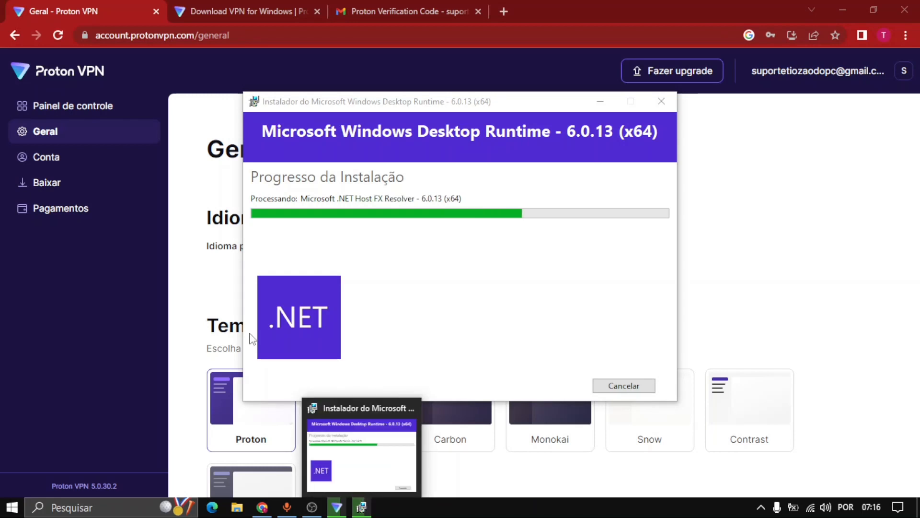
left_click(48, 158)
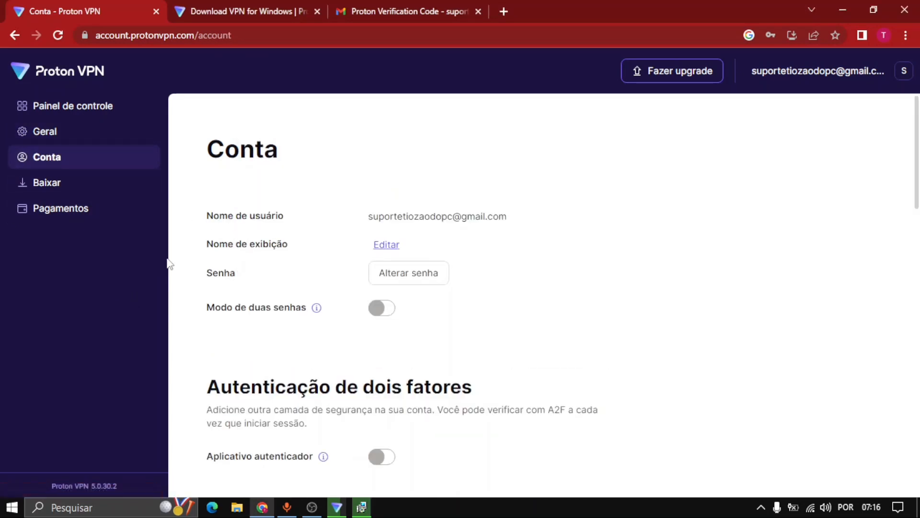
mouse_move(317, 309)
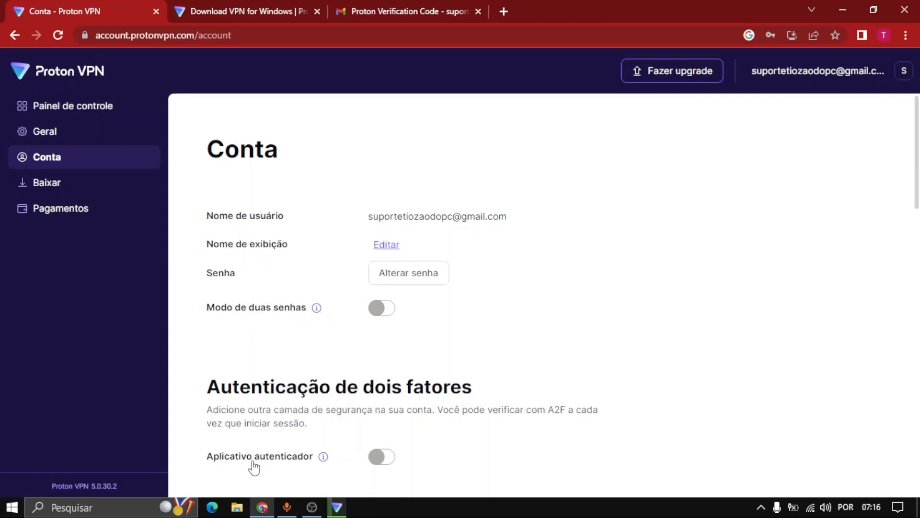
left_click(49, 117)
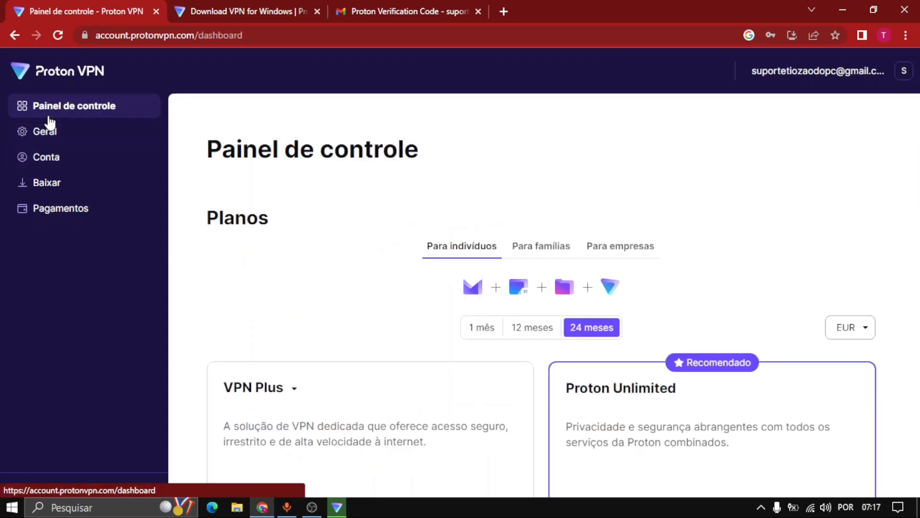
left_click(336, 514)
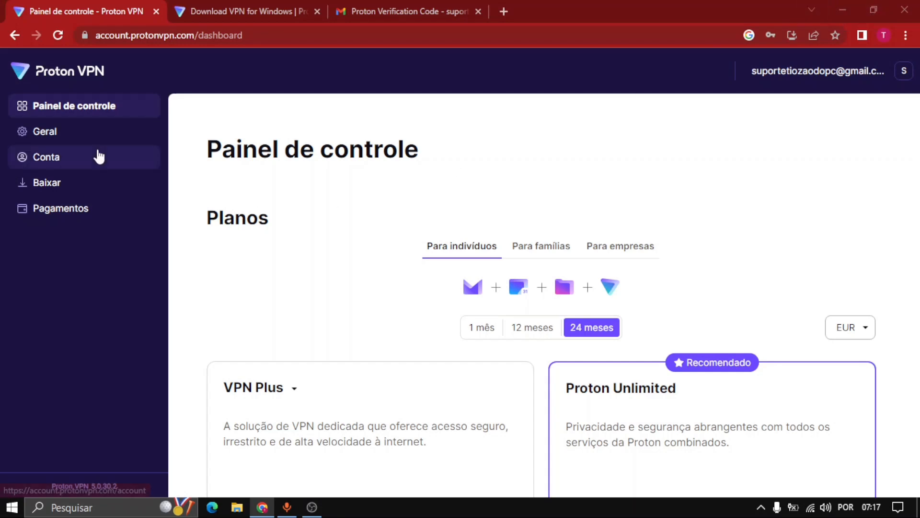
- Minimize the browser and open the Proton VPN client's sign-in window
left_click(842, 3)
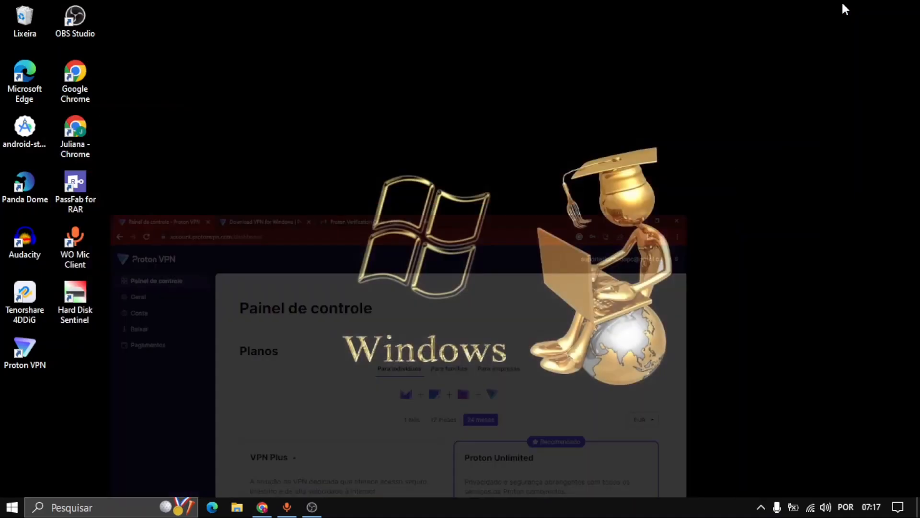
mouse_move(312, 507)
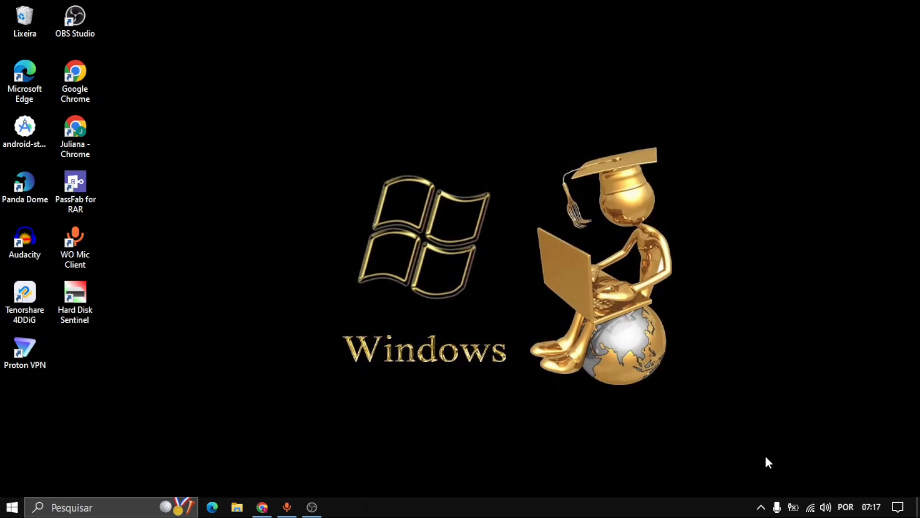
left_click(760, 506)
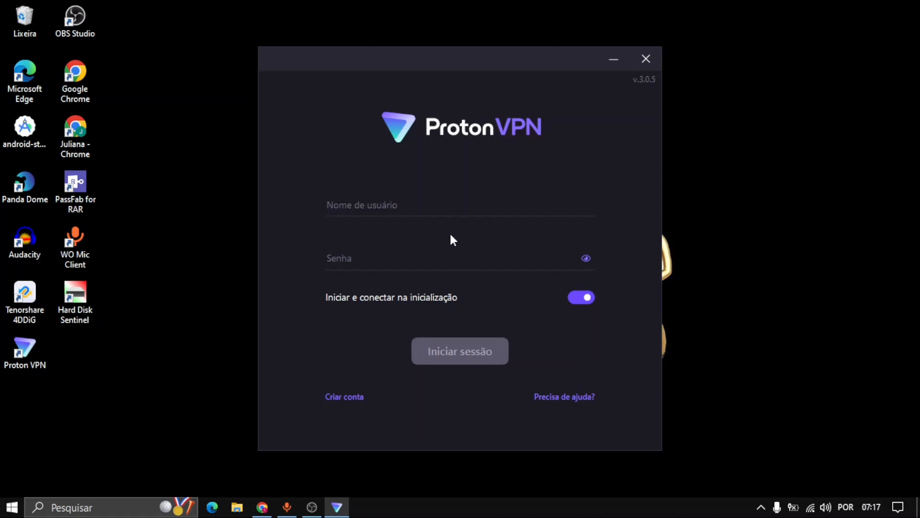
right_click(453, 206)
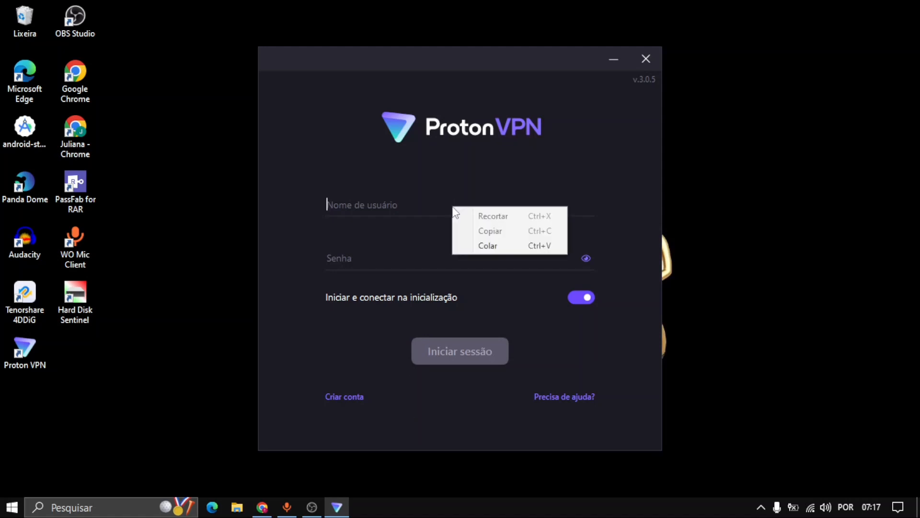
left_click(488, 246)
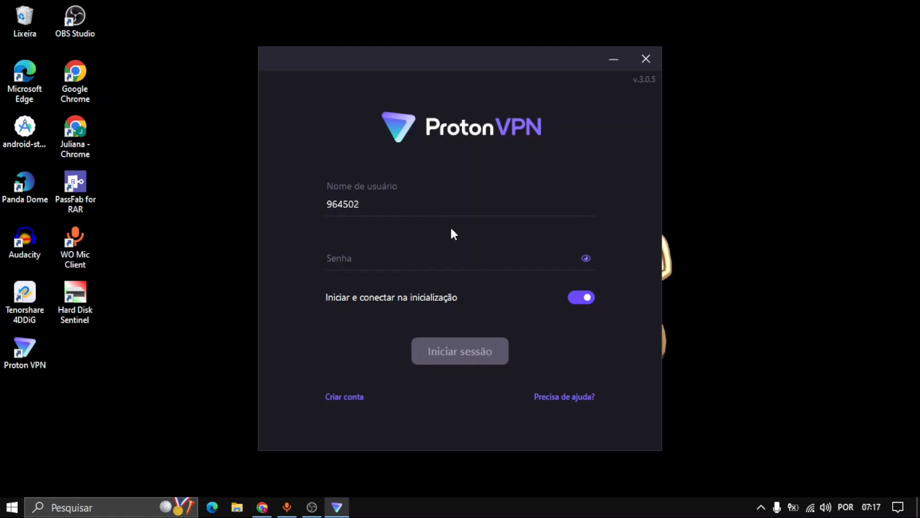
left_click(430, 212)
key("BackSpace")
key("BackSpace")
key("BackSpace")
key("BackSpace")
key("BackSpace")
key("BackSpace")
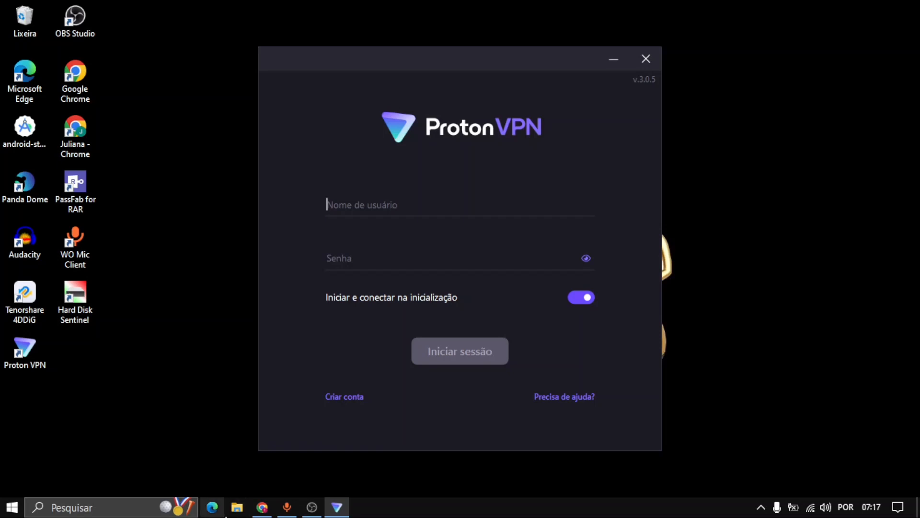
- Copy the account e-mail address from the web account menu and paste it into the client's username field
left_click(260, 509)
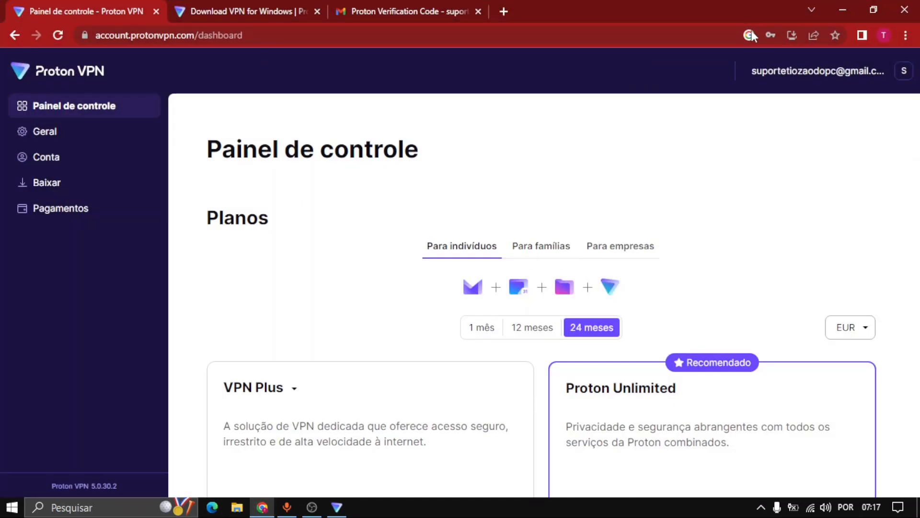
left_click(779, 78)
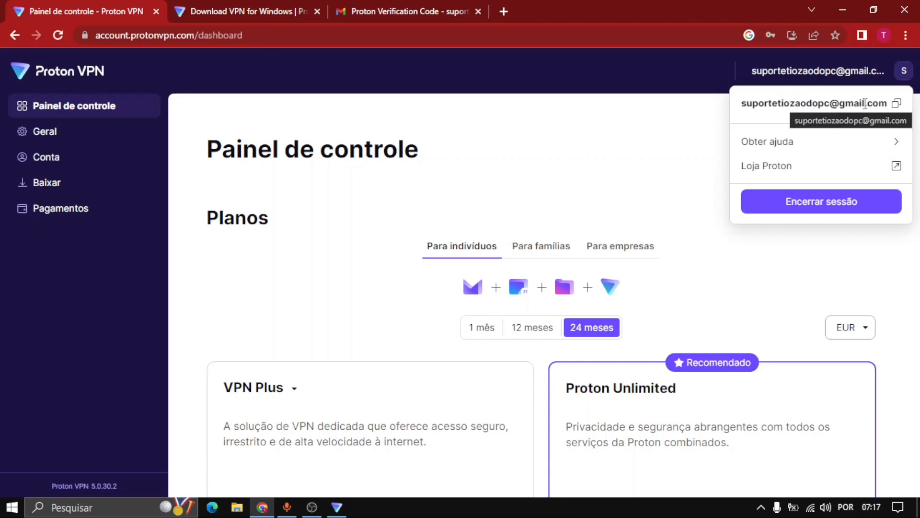
left_click(895, 105)
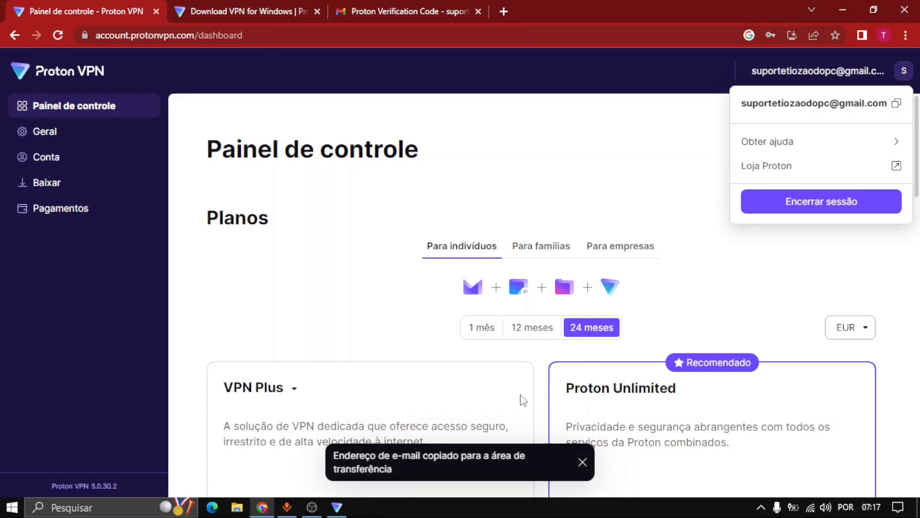
left_click(336, 507)
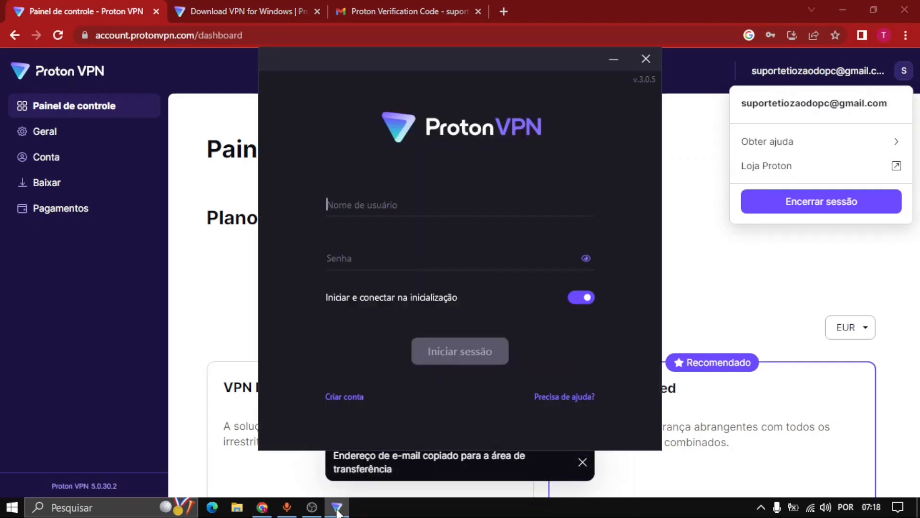
right_click(427, 206)
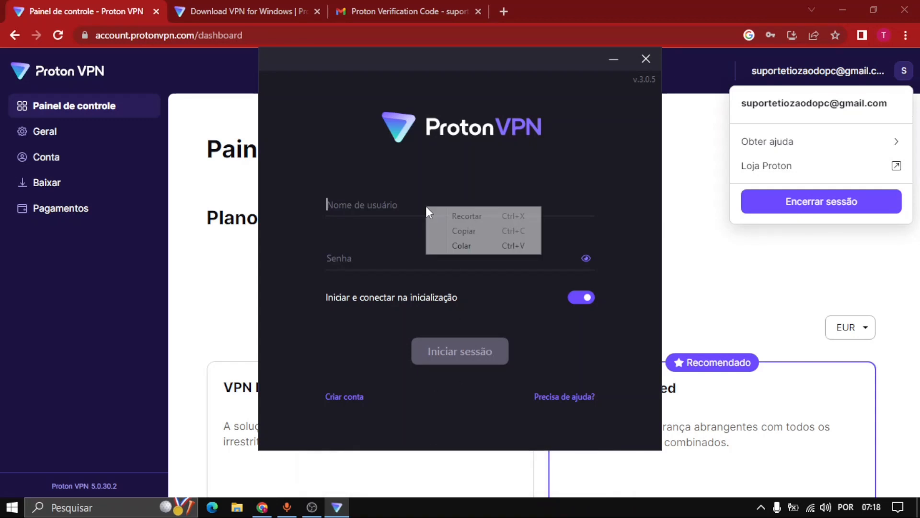
left_click(460, 246)
- Enter the account password in the client and sign in
left_click(456, 257)
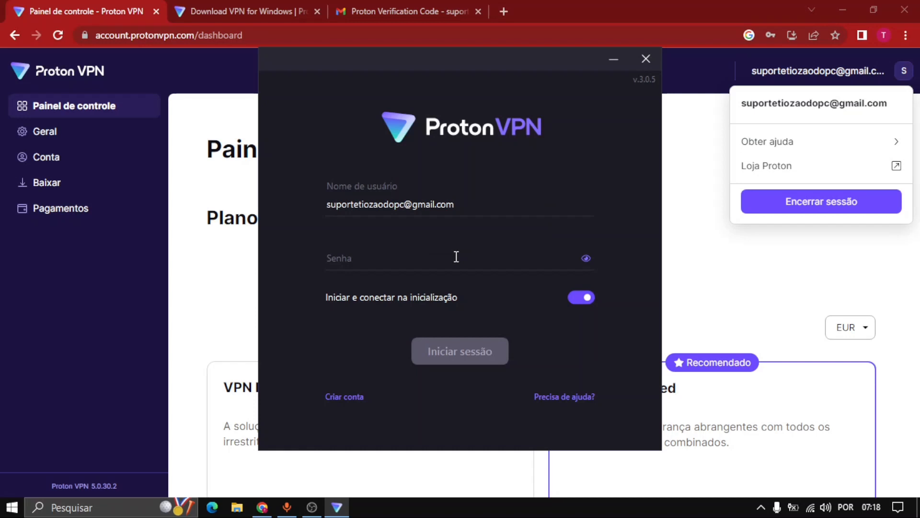
type("****")
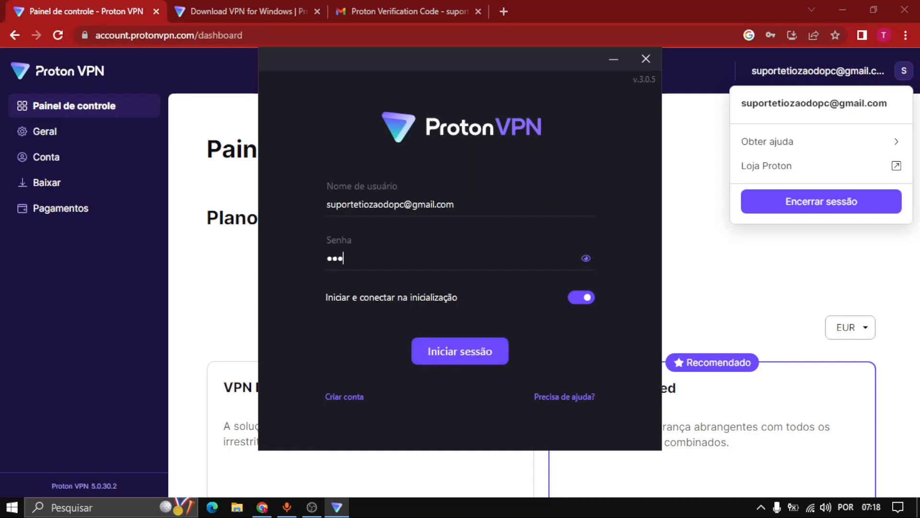
type("****")
left_click(472, 351)
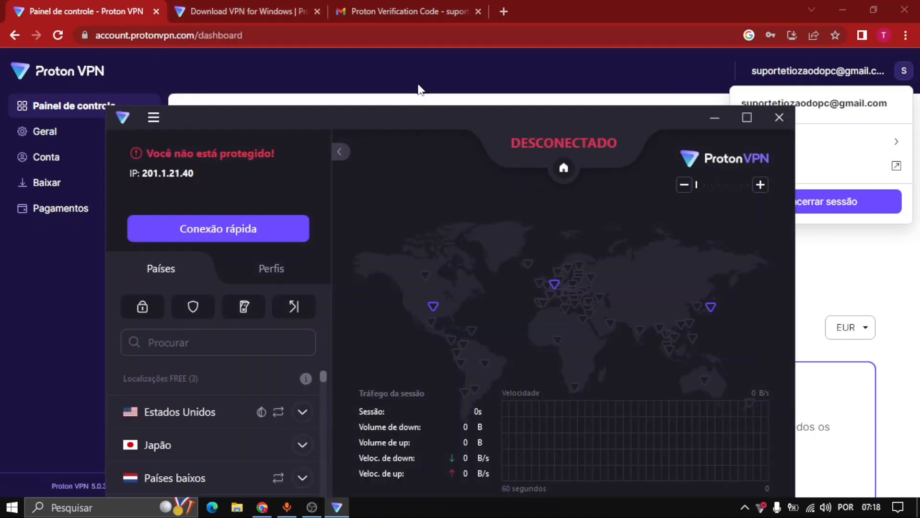
- Minimize the browser and close the client's welcome dialog
left_click(851, 6)
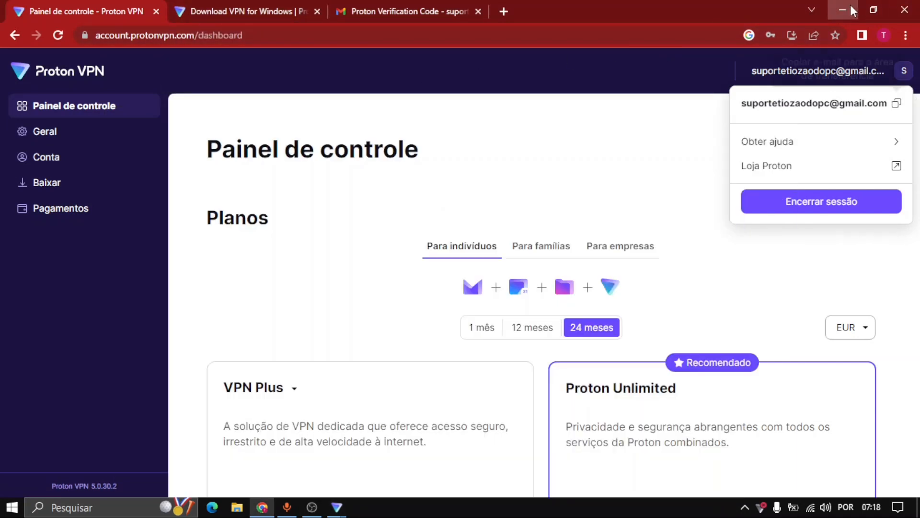
left_click(850, 5)
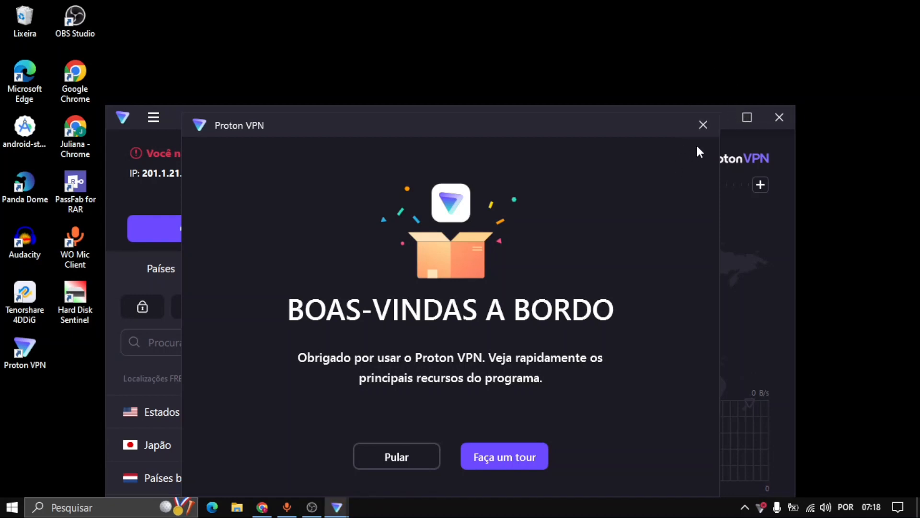
left_click(701, 131)
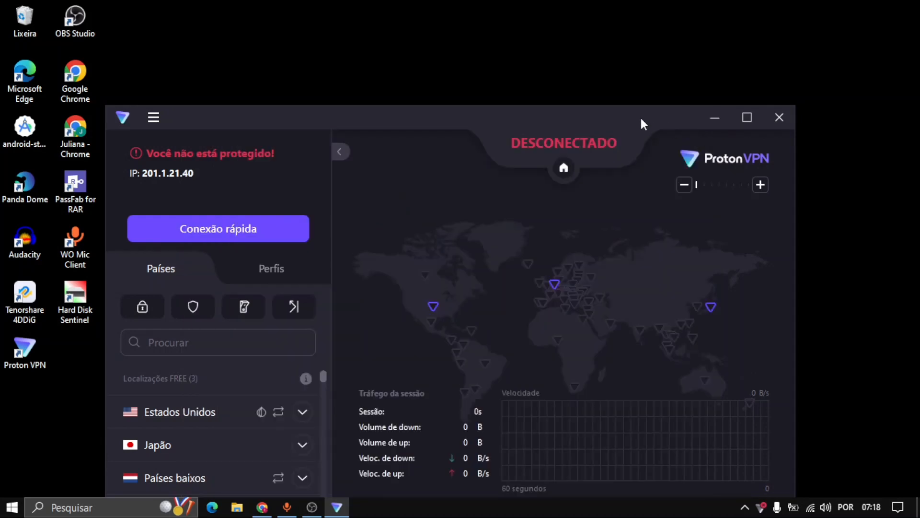
- Connect the client to the free Estados Unidos location
left_click_drag(642, 123, 681, 52)
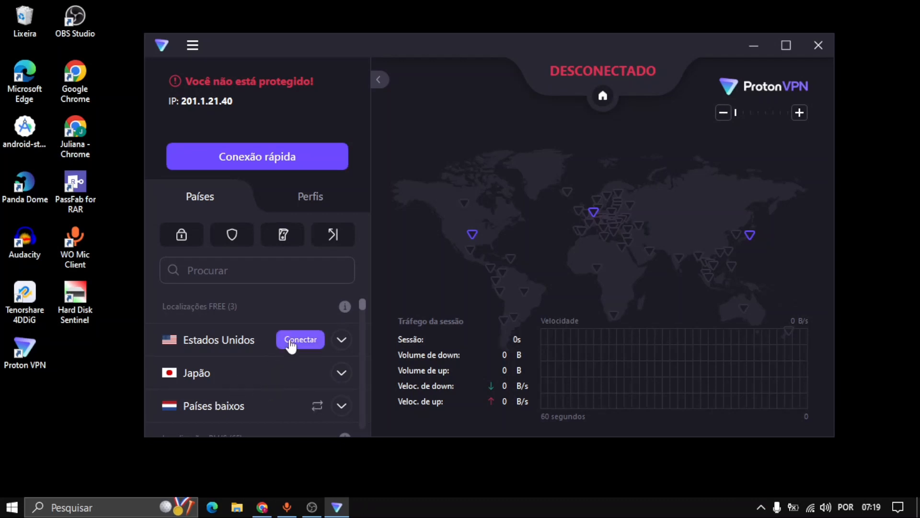
left_click(292, 341)
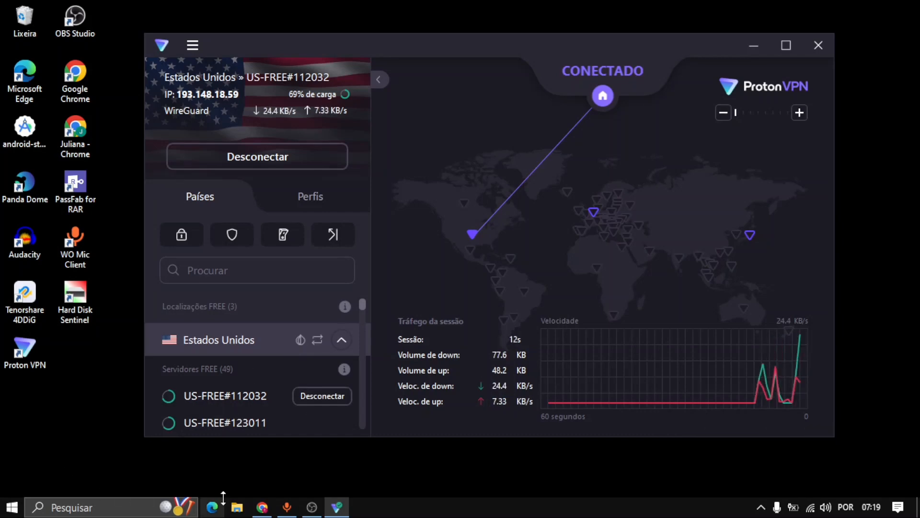
- Search Google for meuip in the browser
left_click(254, 508)
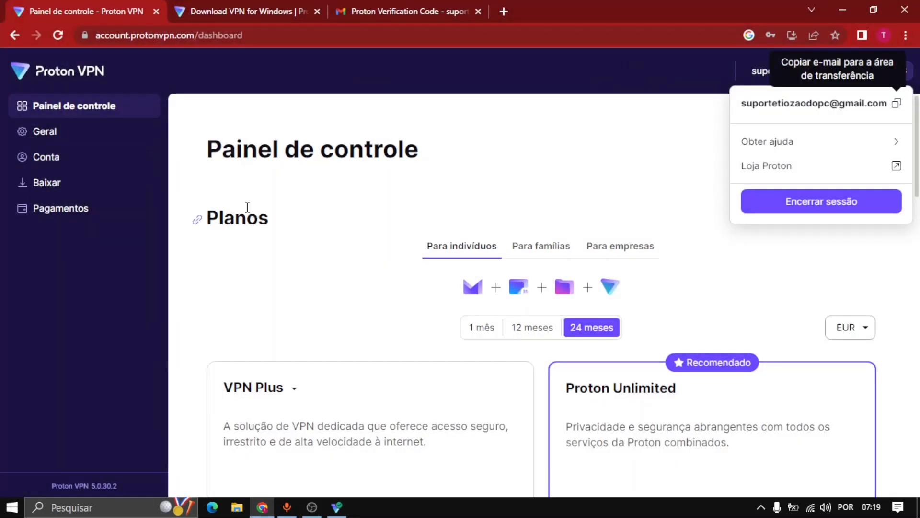
left_click(186, 39)
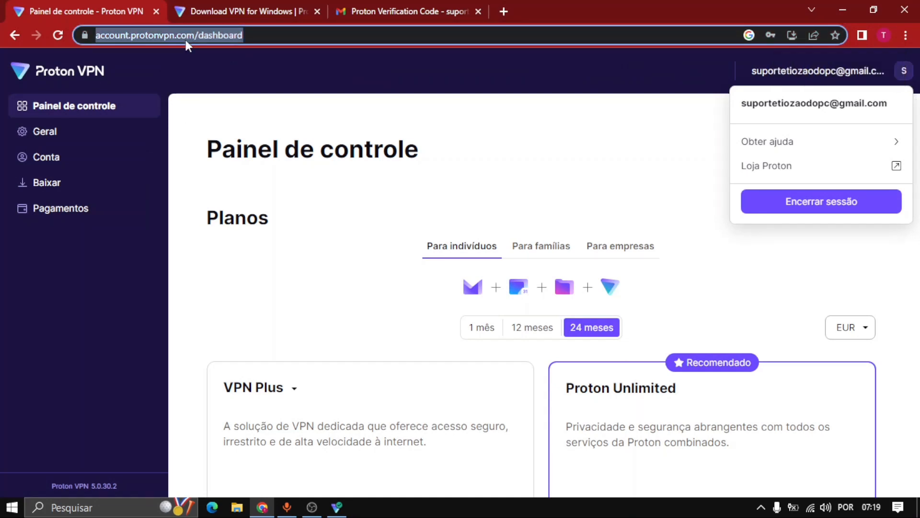
type("meu")
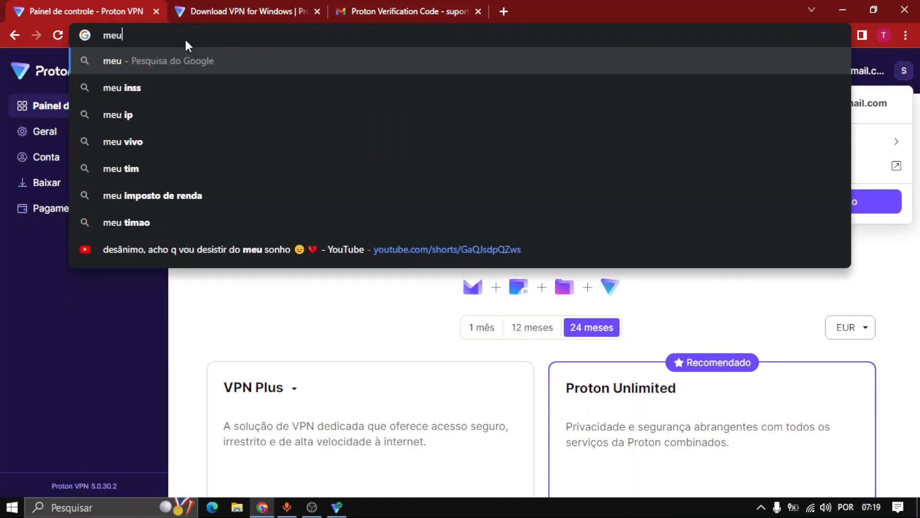
type("ip")
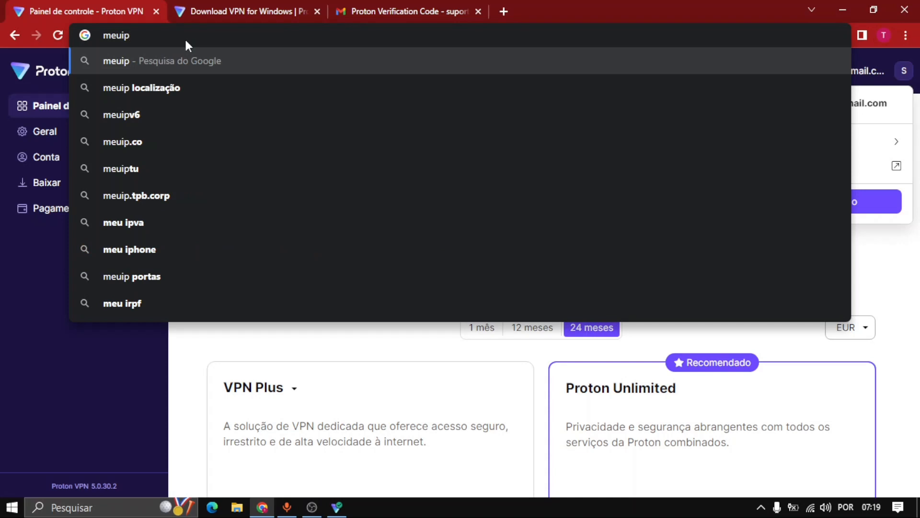
key("Return")
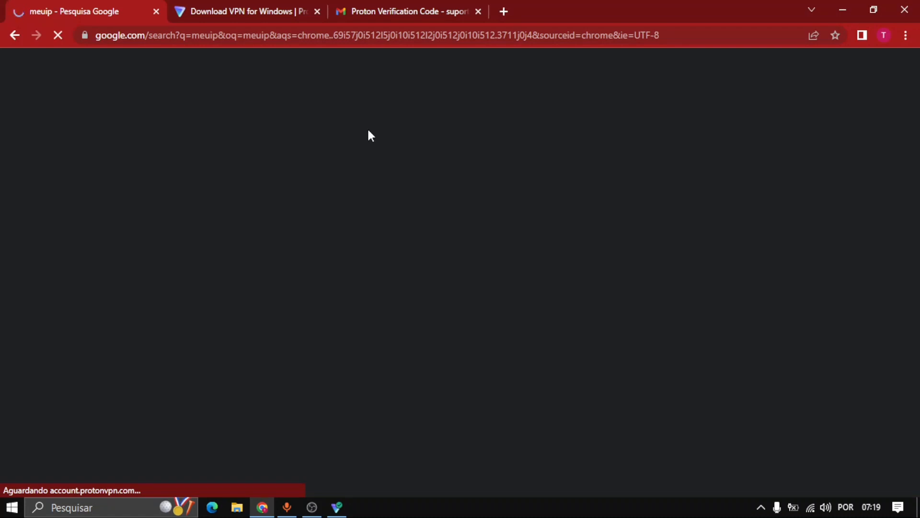
- Close the verification-code and download tabs and open the meuip.com.br result to check the public IP
left_click(478, 12)
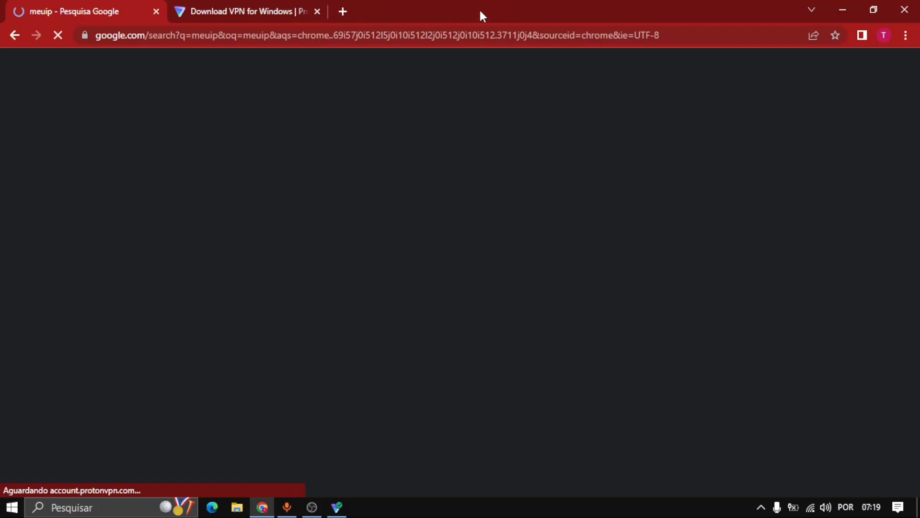
left_click(317, 12)
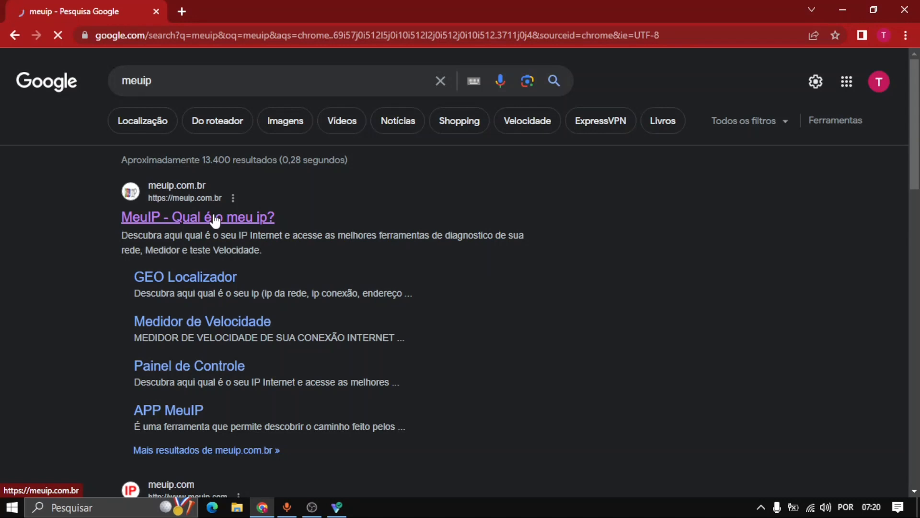
left_click(215, 219)
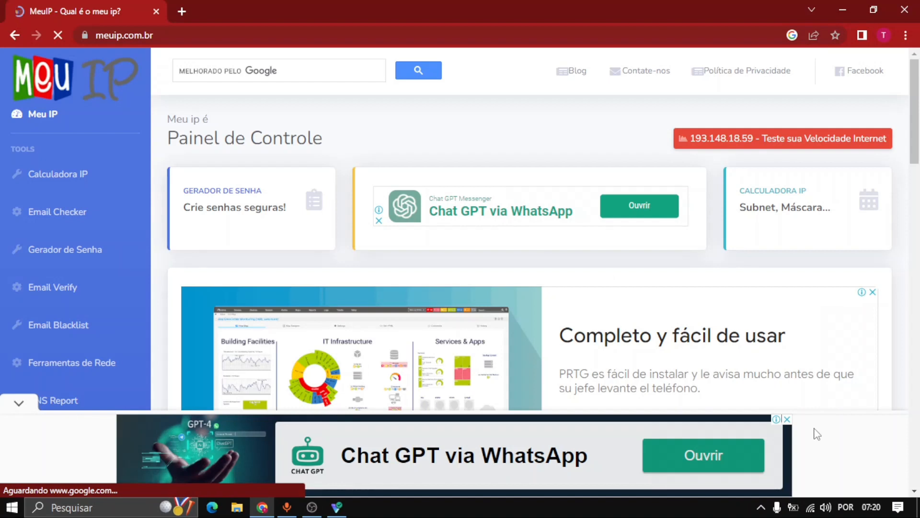
- Dismiss the ad banner, scroll down to the IP panel and highlight the displayed public IP address
left_click(787, 420)
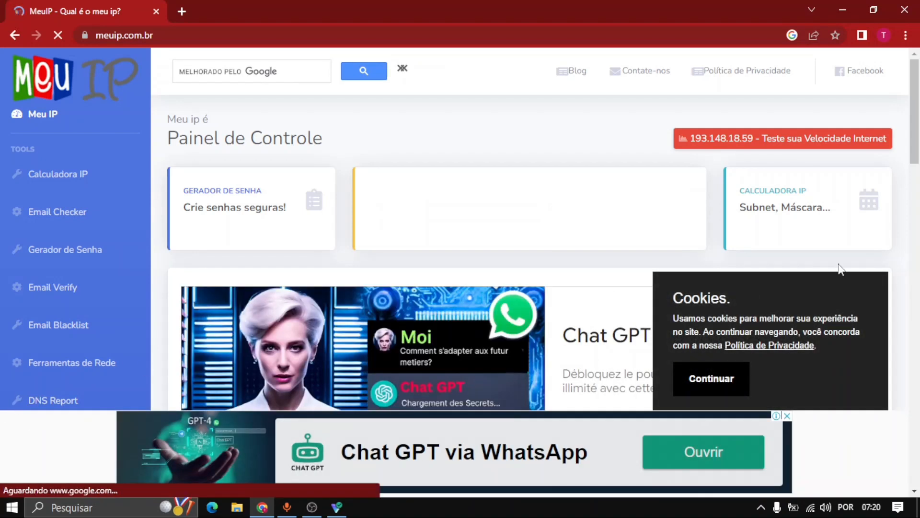
left_click_drag(918, 141, 918, 225)
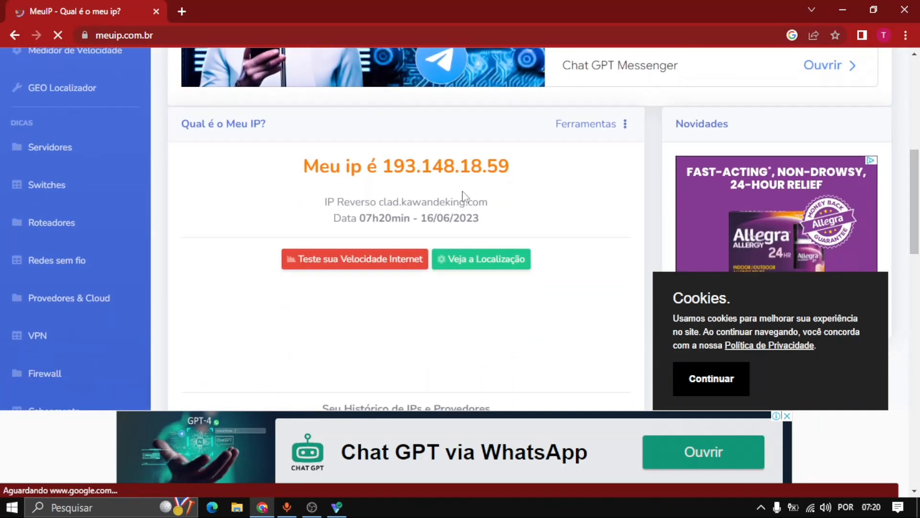
left_click_drag(387, 165, 524, 171)
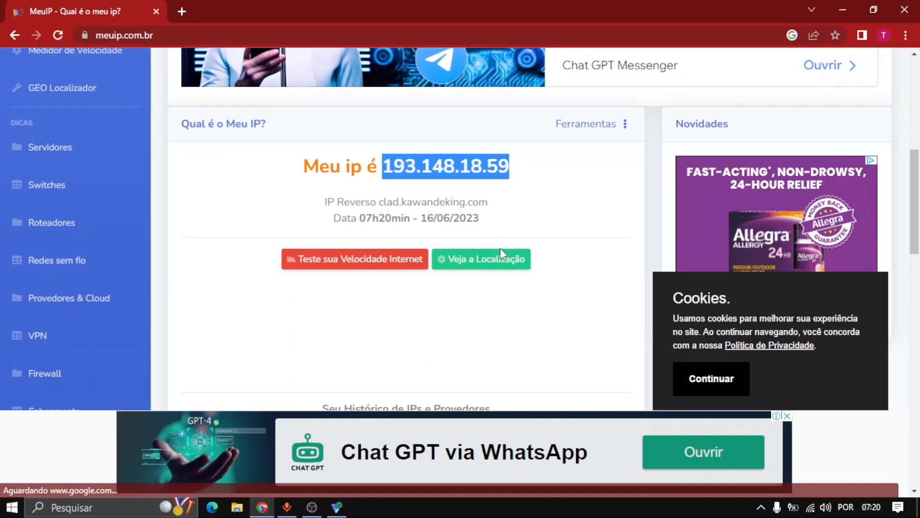
- Open the IP location tool, closing the ad popup, and scroll down to examine the geolocation result and map
left_click(501, 261)
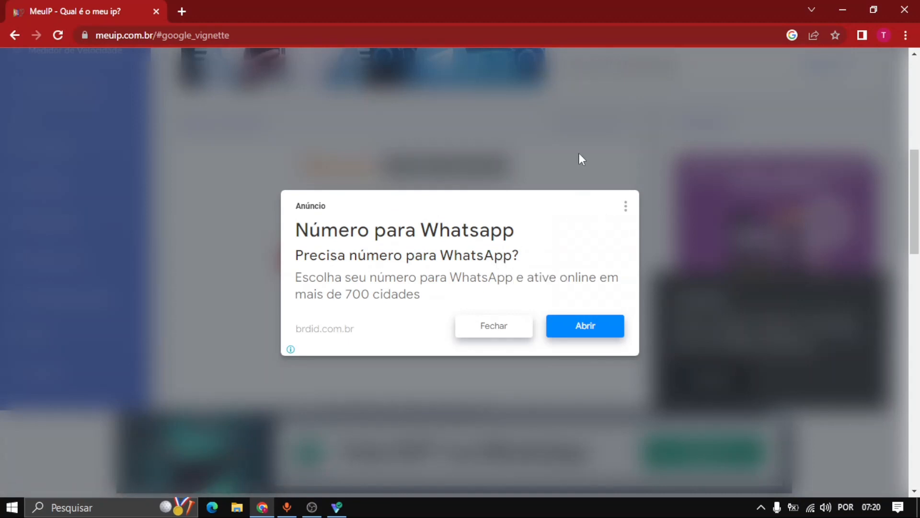
left_click(493, 325)
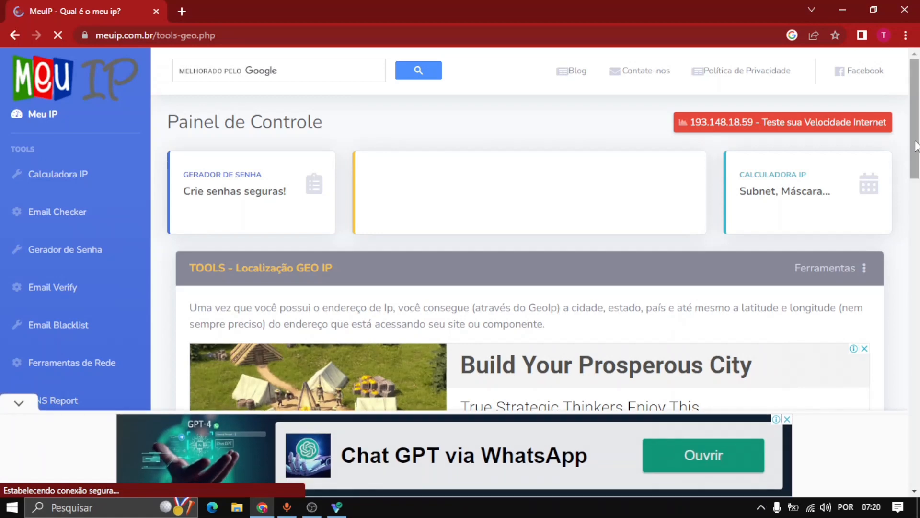
left_click_drag(917, 147, 918, 242)
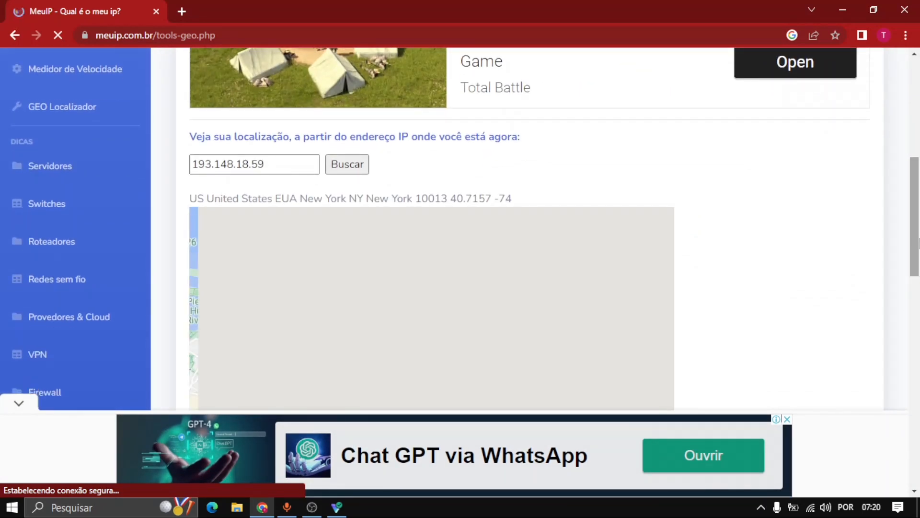
scroll(698, 136, "down", 1)
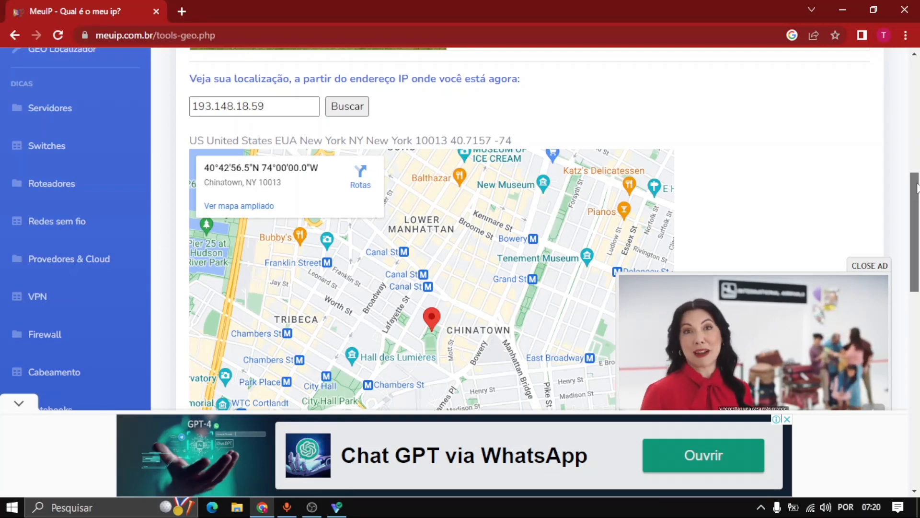
scroll(918, 211, "down", 2)
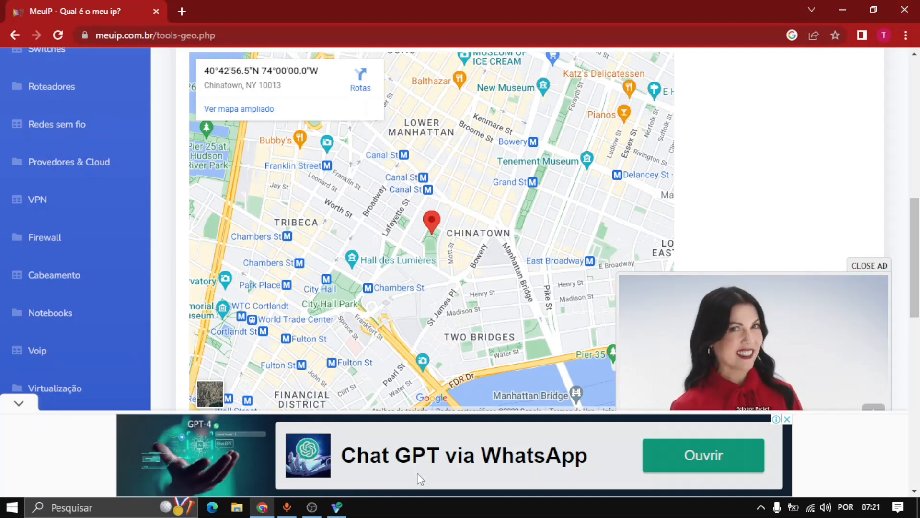
left_click(316, 512)
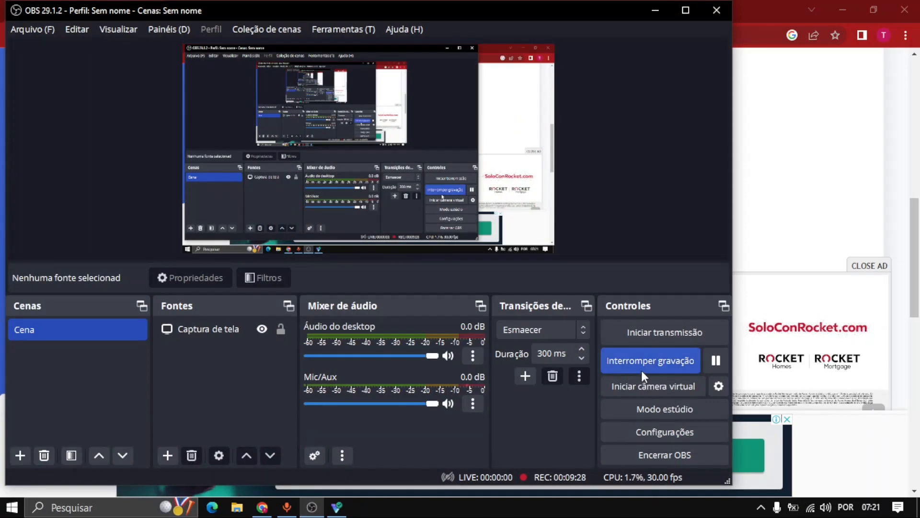